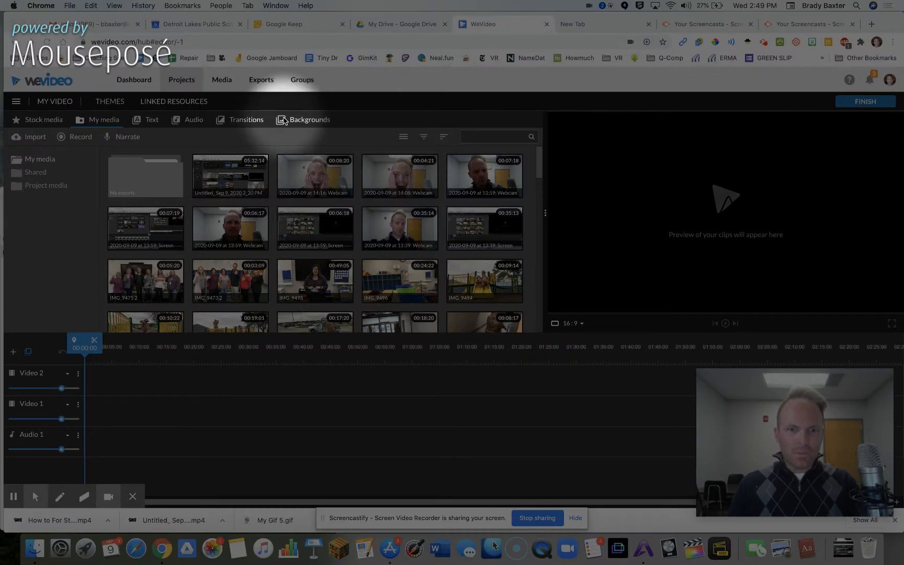
# Add the TV Noise Vertical background to the start of the Video 1 track and preview it.
pyautogui.click(292, 121)
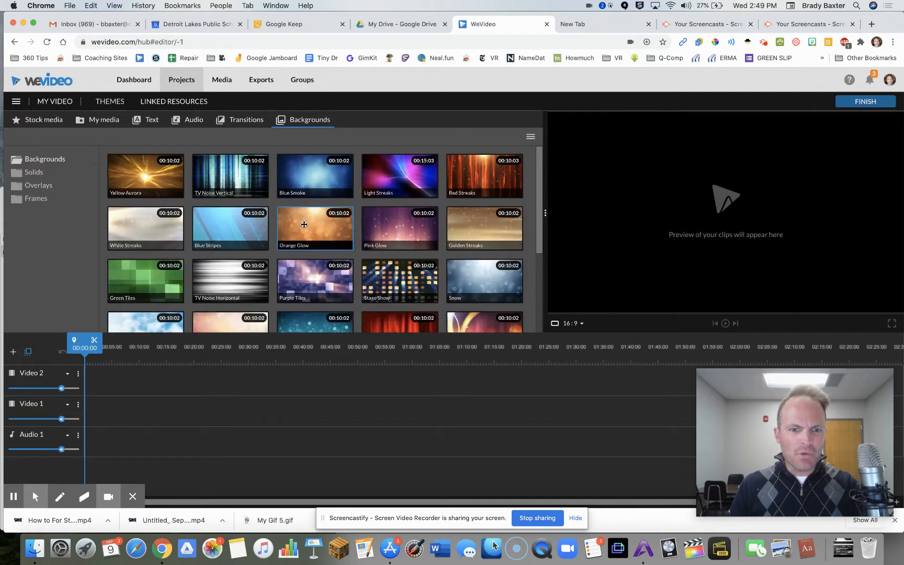
pyautogui.moveTo(230, 176); pyautogui.dragTo(85, 415)
pyautogui.press('space')
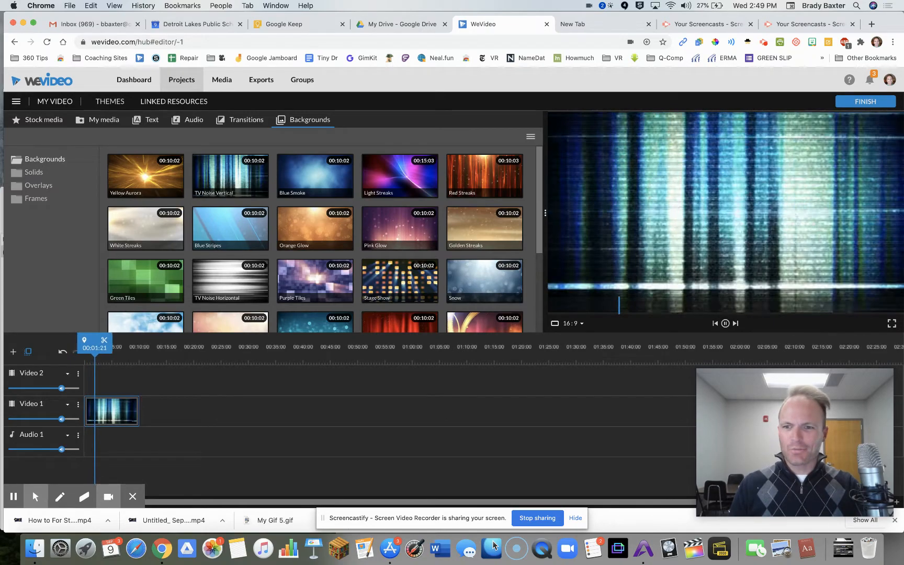
pyautogui.press('space')
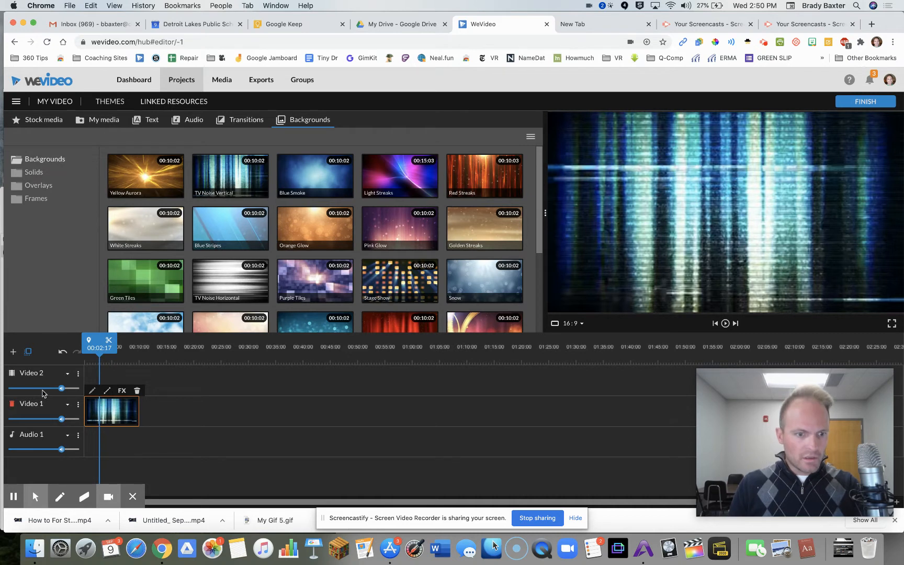
# Rename the Video 1 track as Background and the Video 2 track as Text.
pyautogui.click(36, 406)
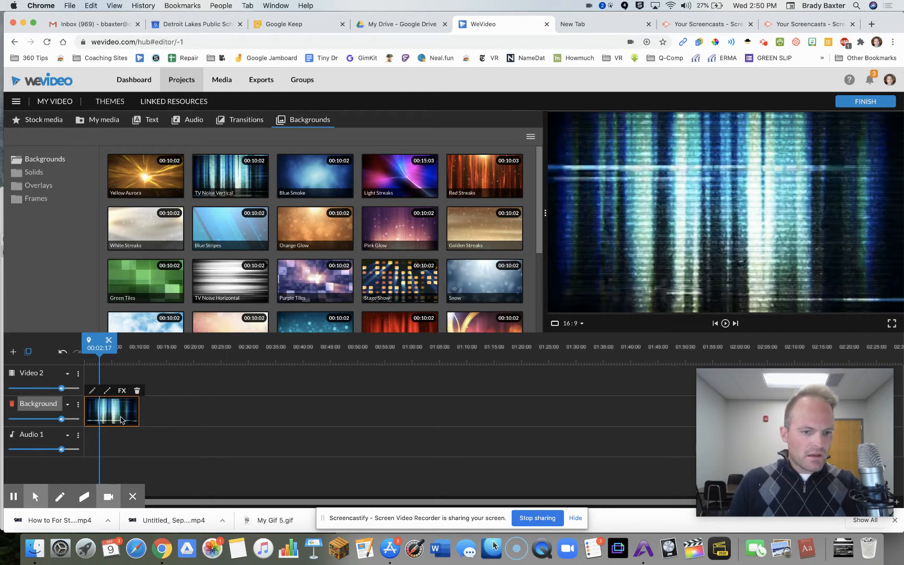
pyautogui.click(171, 423)
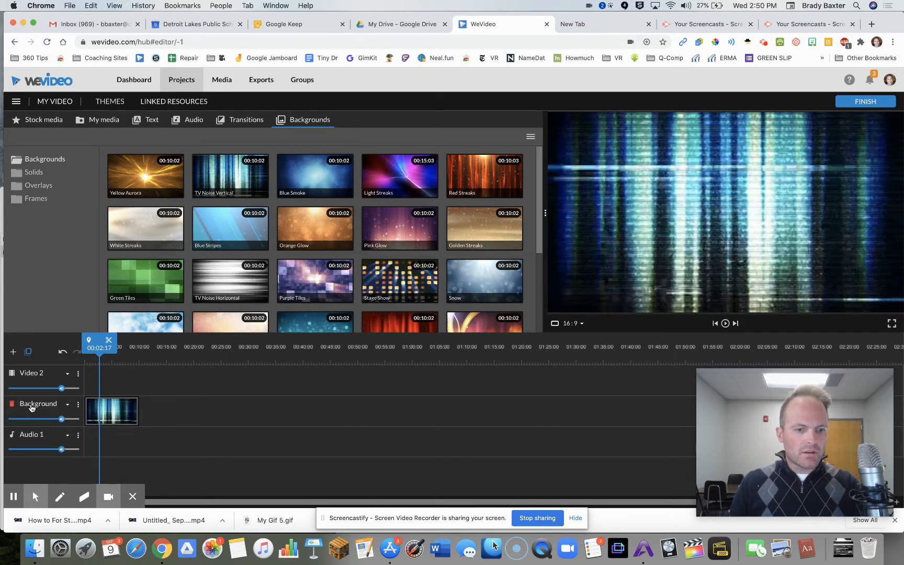
pyautogui.click(27, 373)
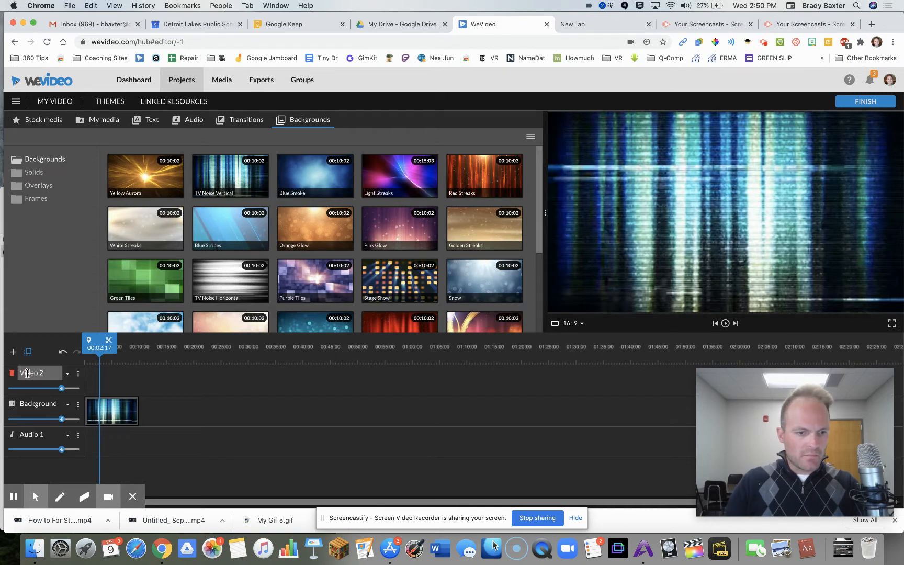
pyautogui.moveTo(53, 371); pyautogui.dragTo(3, 372)
pyautogui.write('Text')
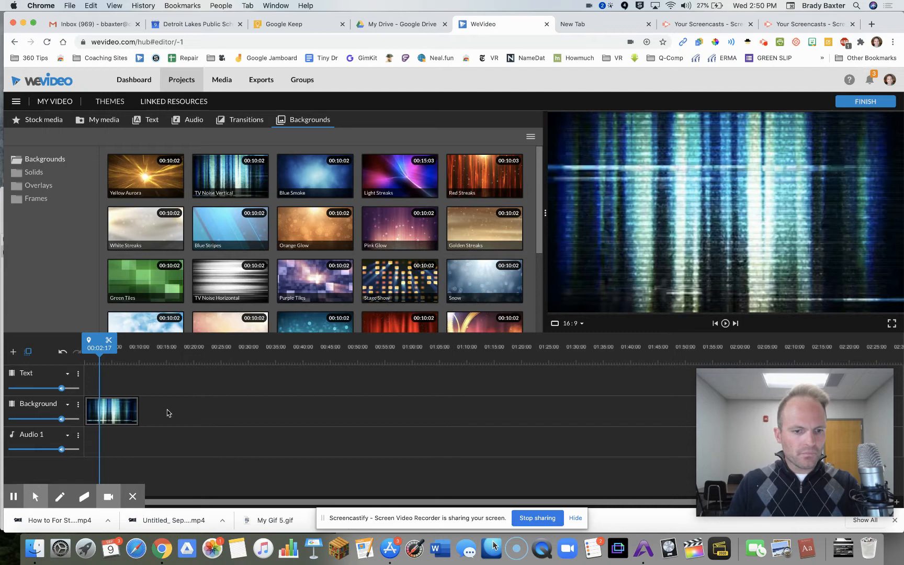
# Extend the TV Noise Vertical clip to about 43 seconds and return the playhead to the start of the timeline.
pyautogui.click(117, 414)
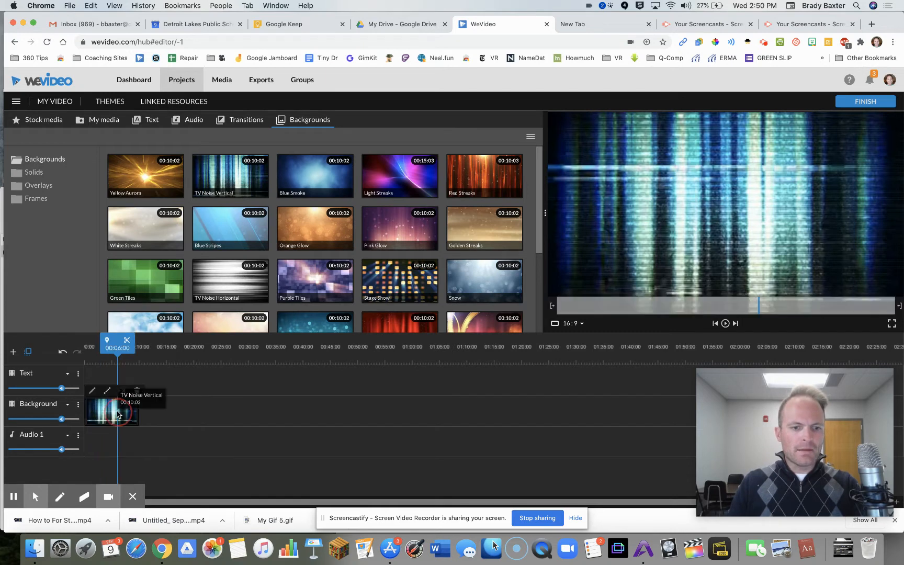
pyautogui.moveTo(137, 406); pyautogui.dragTo(323, 426)
pyautogui.moveTo(322, 345); pyautogui.dragTo(16, 366)
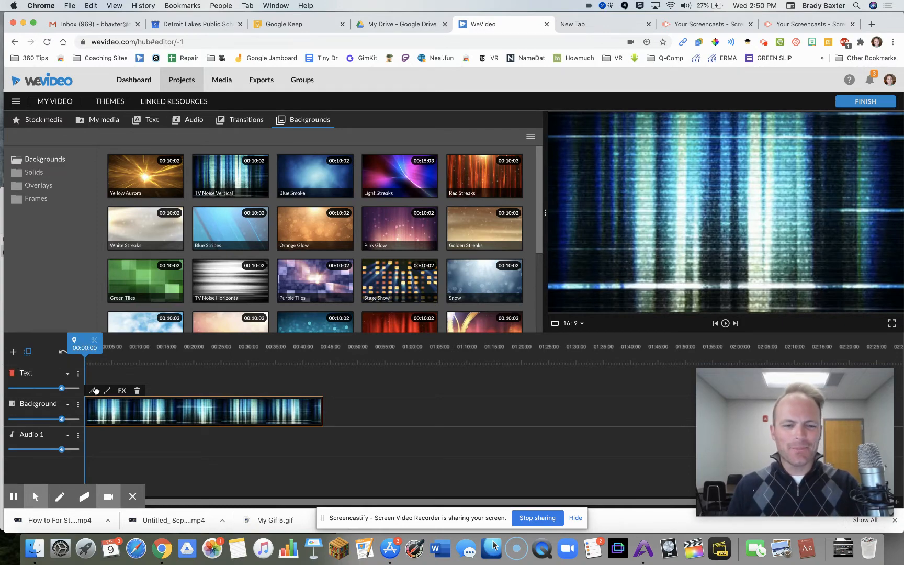
pyautogui.press('F1')
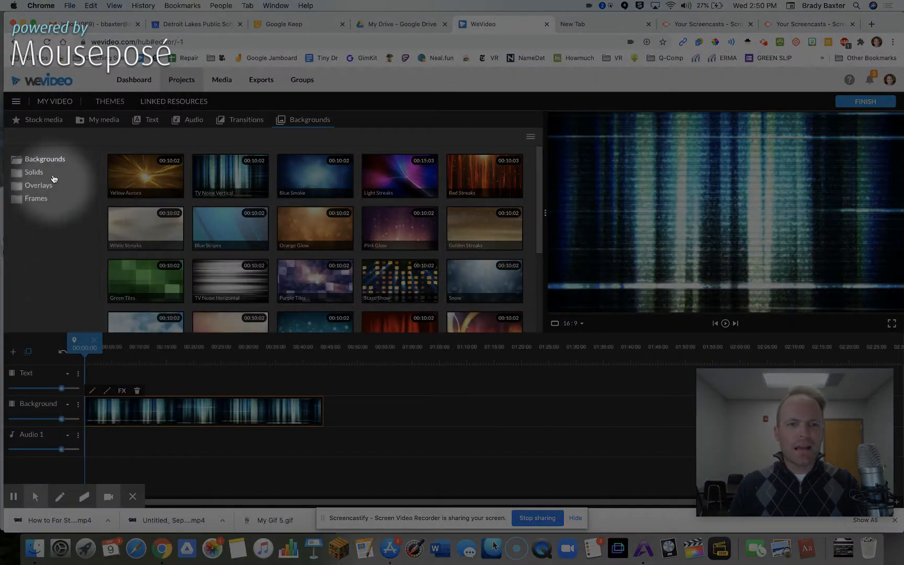
# Place the Badda Boom motion title at the start of the Text track and preview it over the background.
pyautogui.click(152, 122)
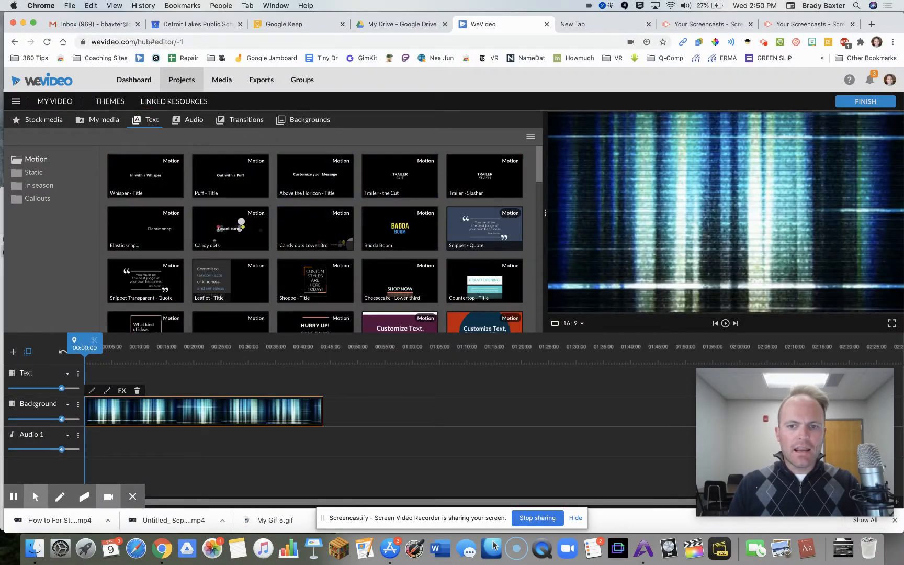
pyautogui.scroll(-10, 324, 252)
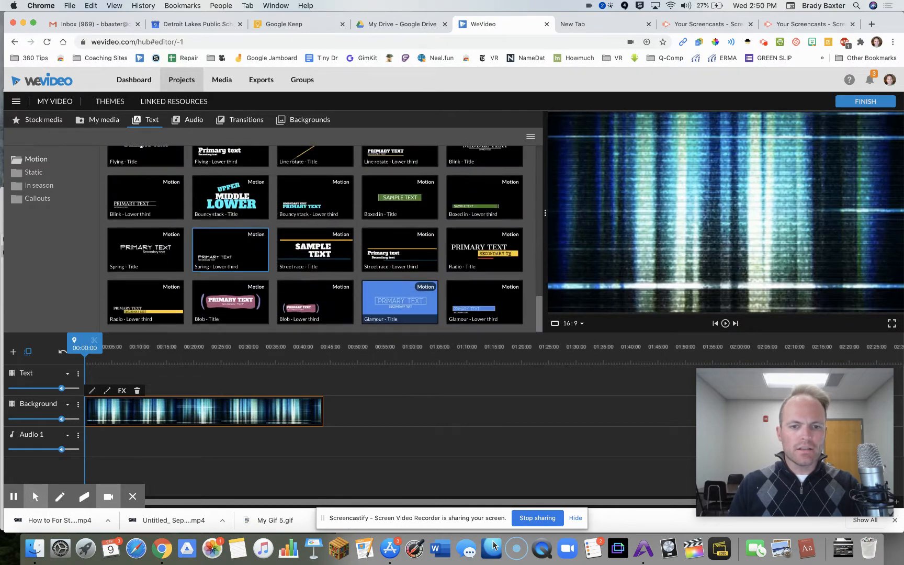
pyautogui.scroll(10, 222, 243)
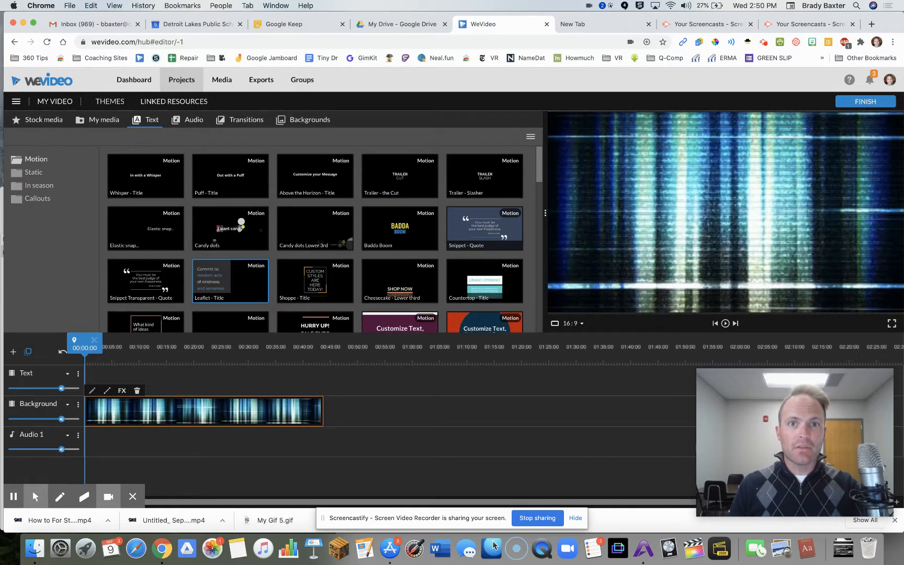
pyautogui.click(402, 238)
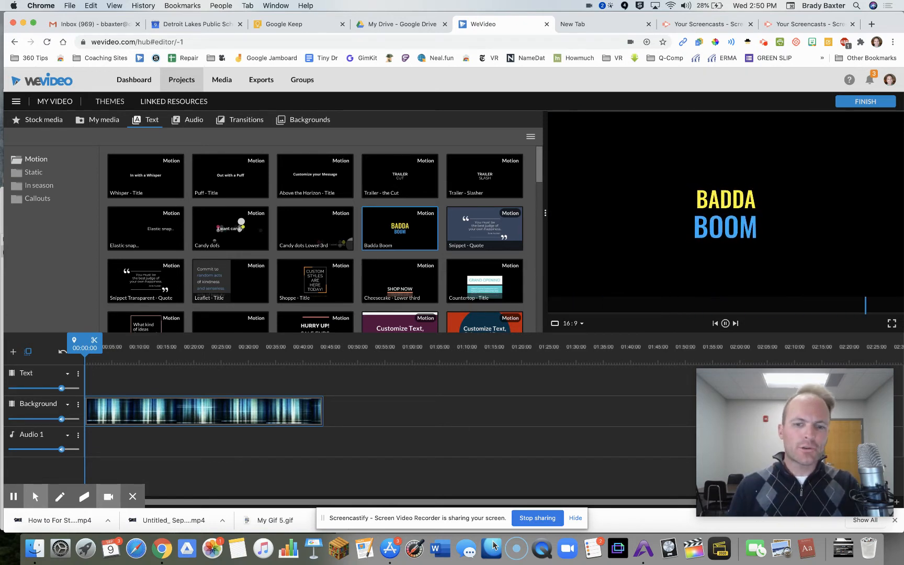
pyautogui.moveTo(400, 228); pyautogui.dragTo(99, 375)
pyautogui.press('space')
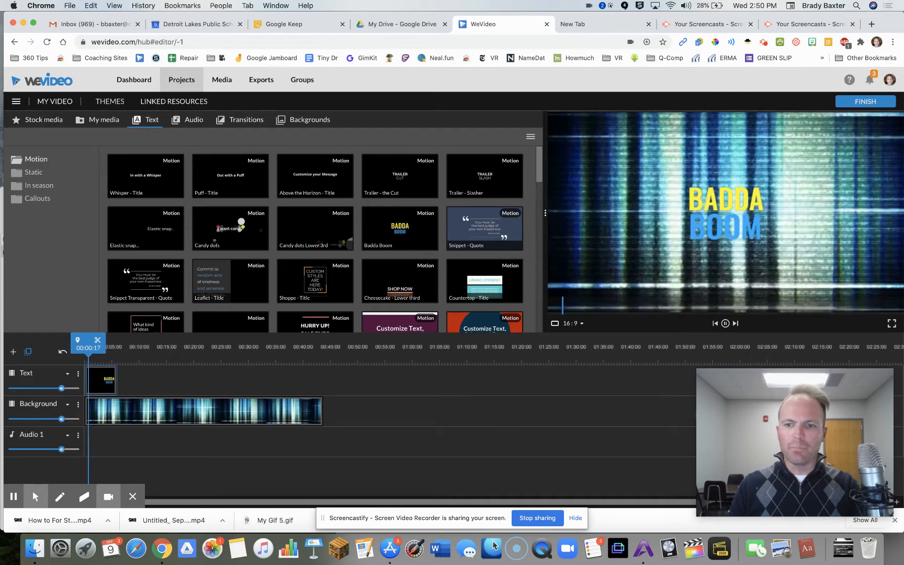
# Change the Badda Boom title's two lines to "Summary of" and "The Grapes of Wrath".
pyautogui.click(95, 365)
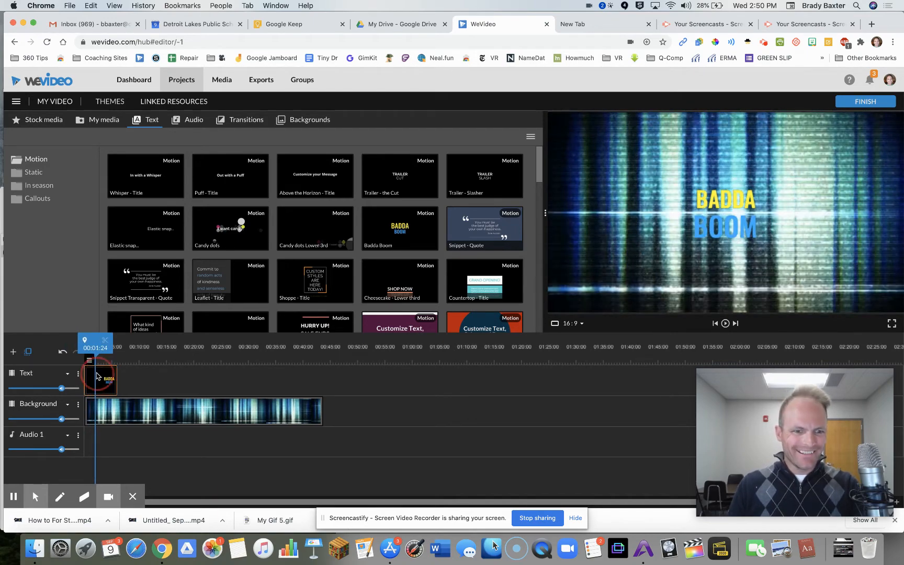
pyautogui.doubleClick(106, 377)
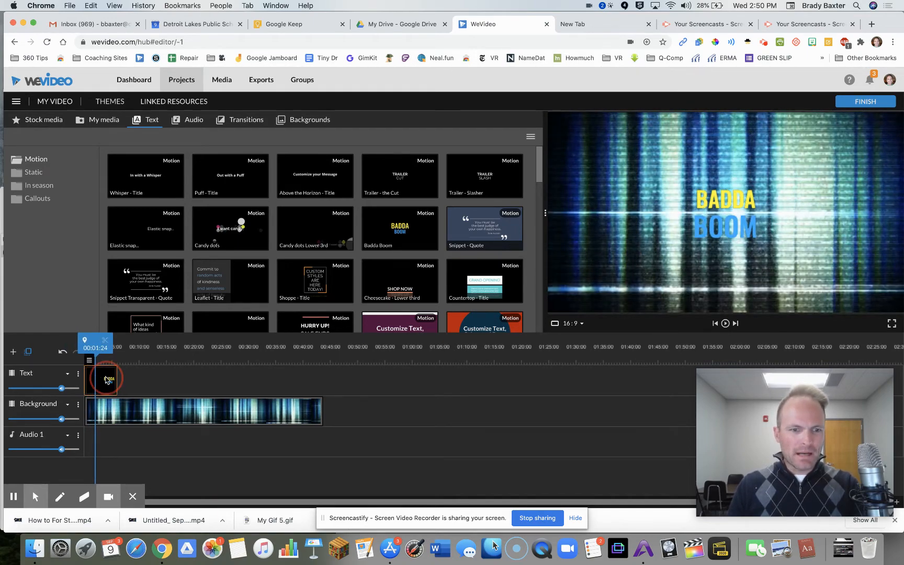
pyautogui.click(74, 231)
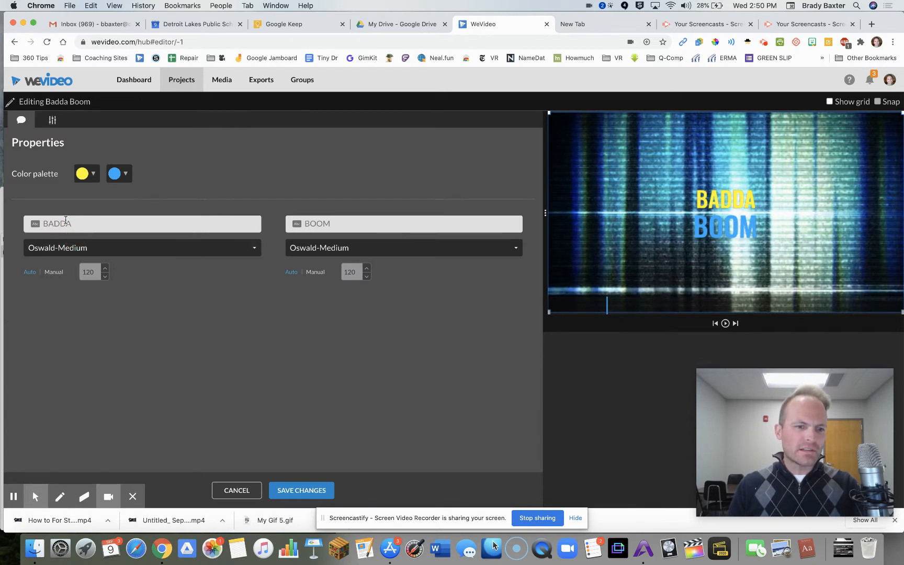
pyautogui.click(66, 221)
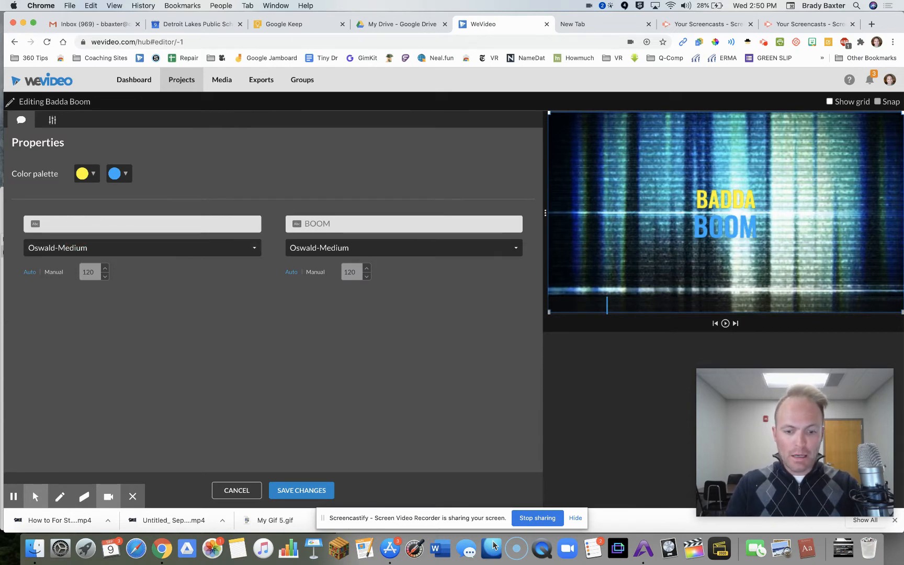
pyautogui.write('Summar')
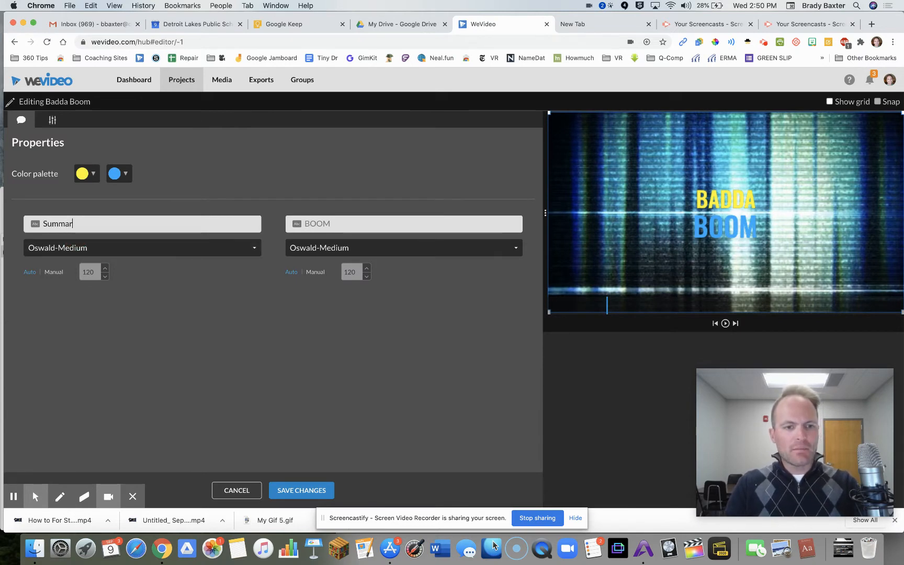
pyautogui.write('y')
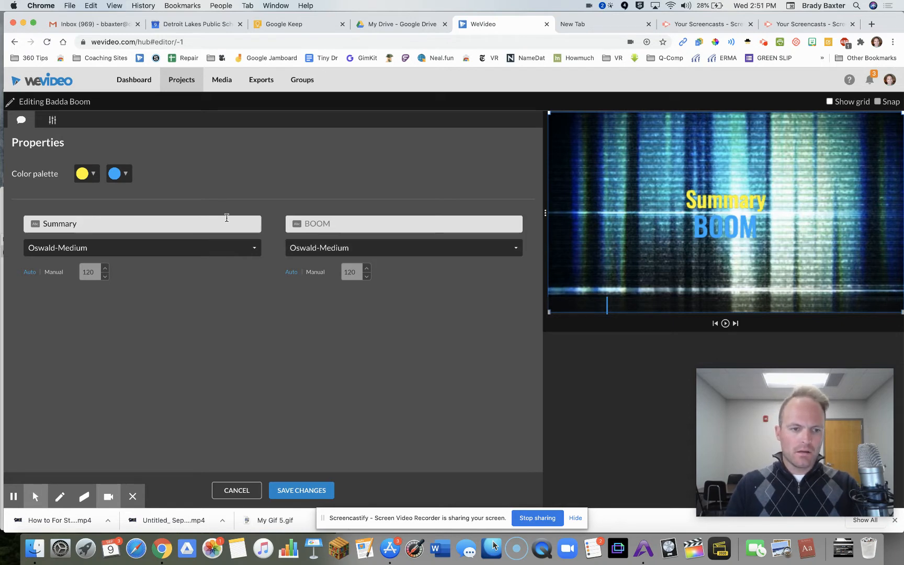
pyautogui.write(' of')
pyautogui.click(341, 226)
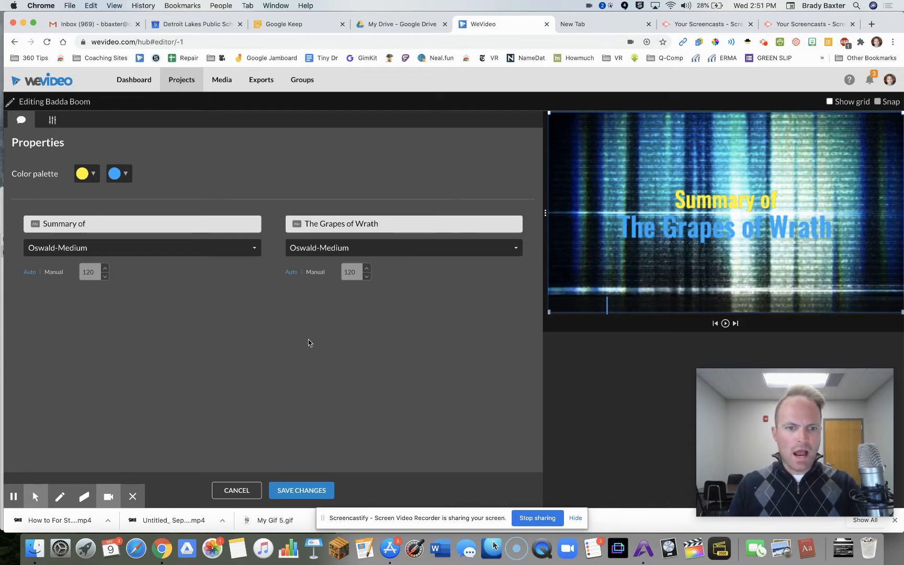
# Try dark blue, white and light blue #9fc5e8 on the second title line, and restore the original #00aeff.
pyautogui.click(120, 173)
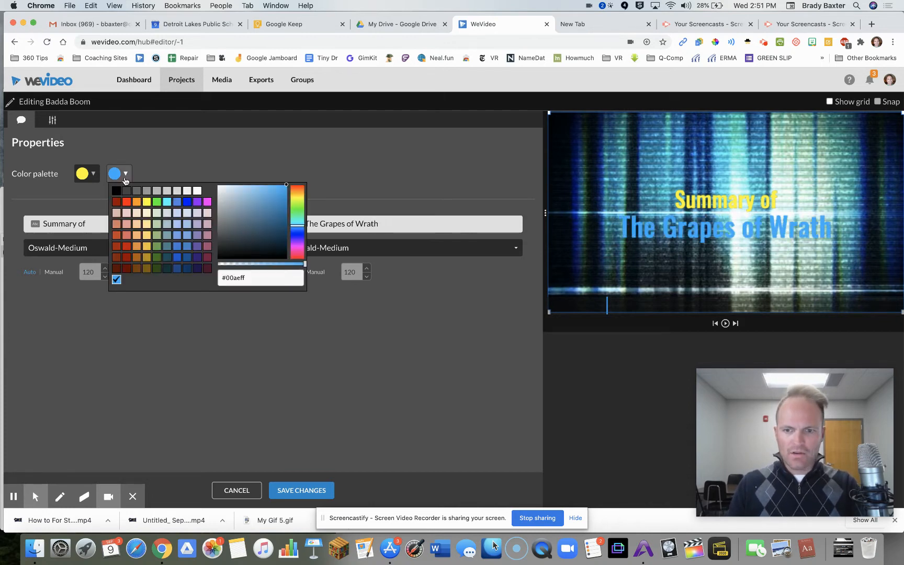
pyautogui.click(186, 206)
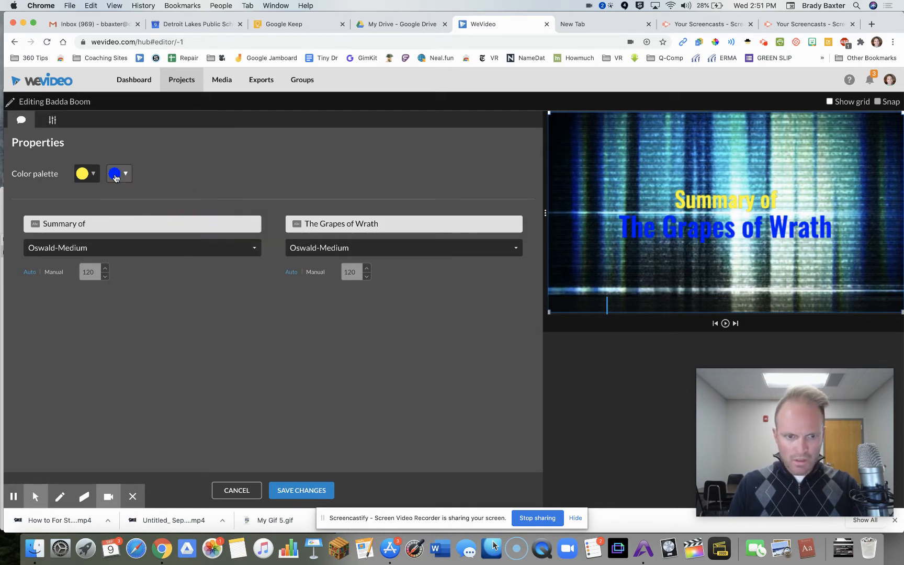
pyautogui.click(115, 177)
pyautogui.click(198, 192)
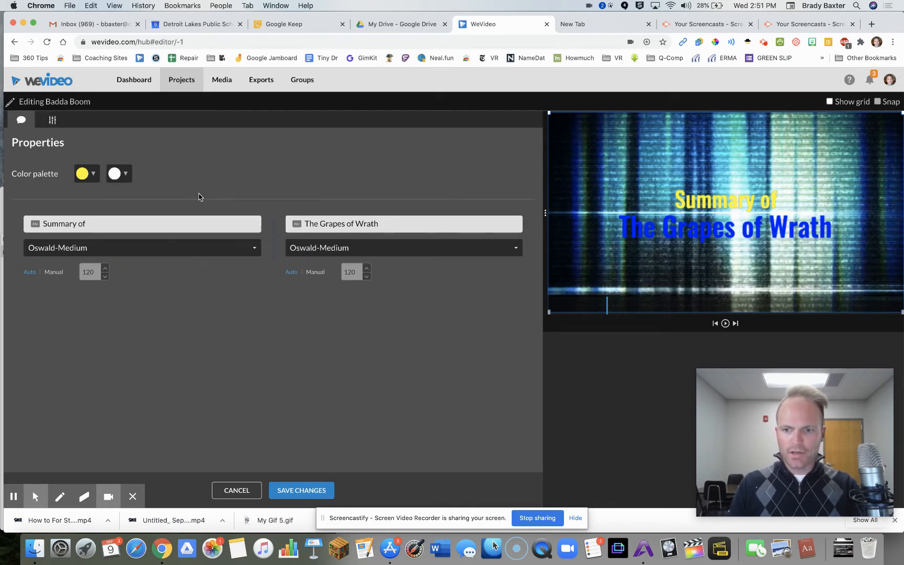
pyautogui.click(132, 175)
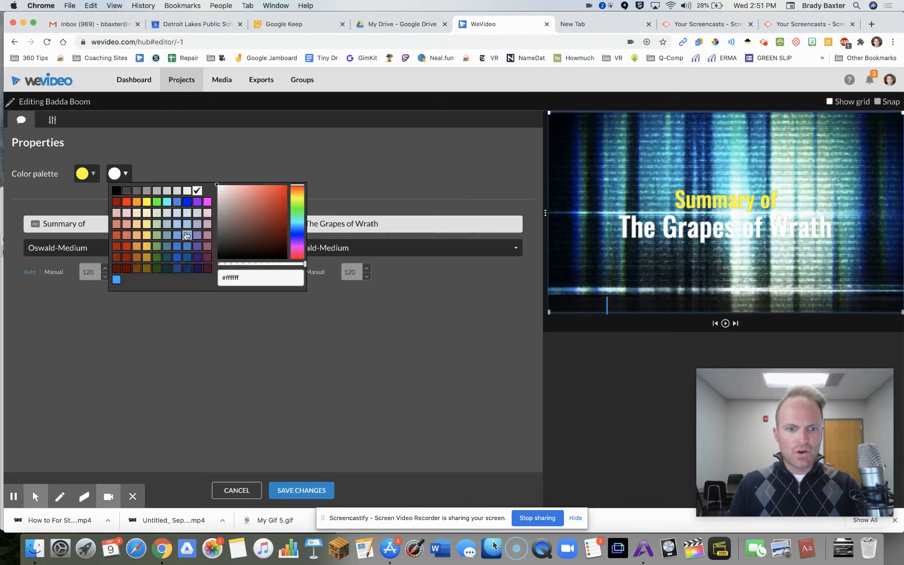
pyautogui.click(183, 218)
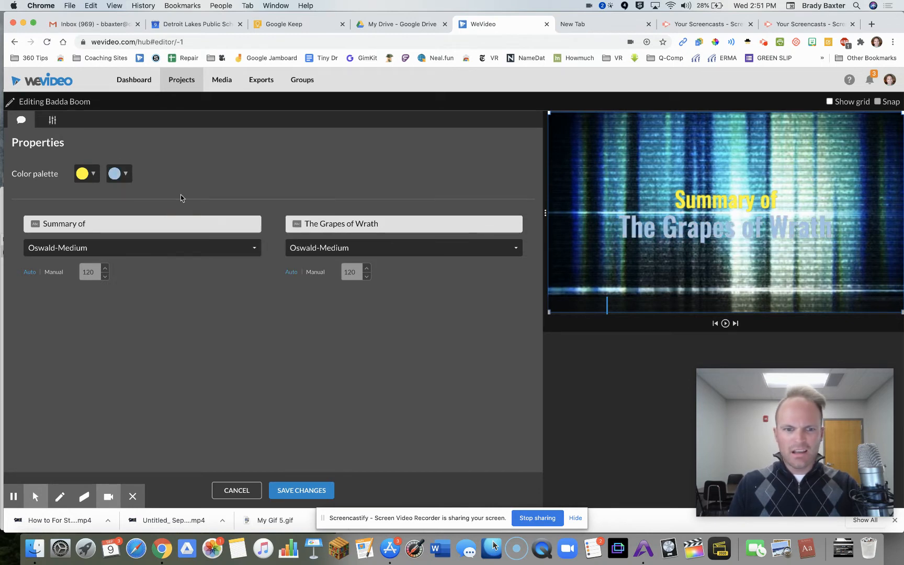
pyautogui.click(126, 173)
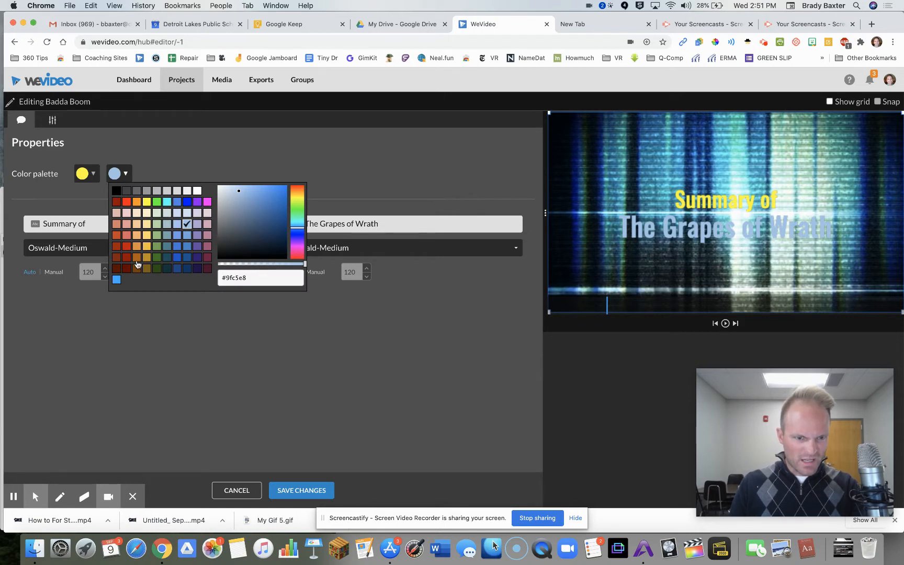
pyautogui.click(117, 281)
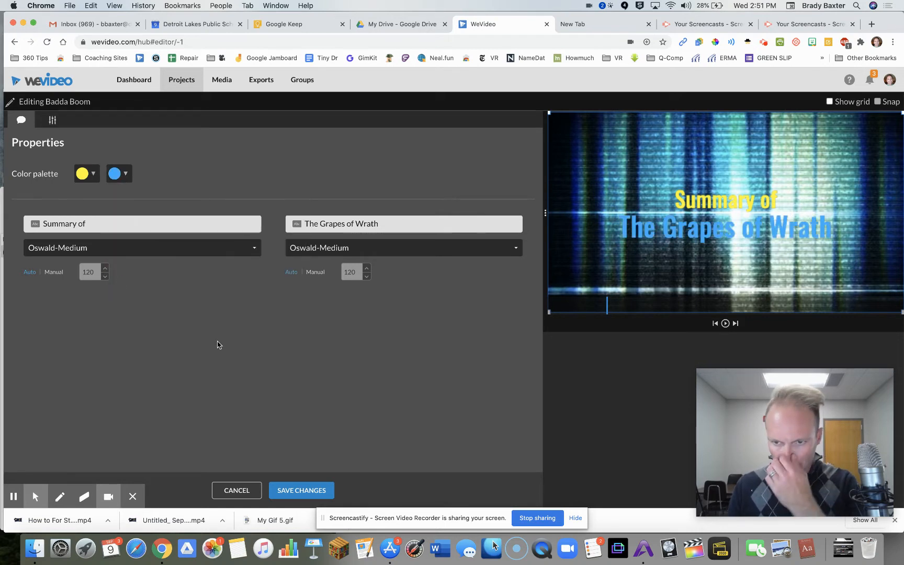
# Save the title changes and place the Snippet Transparent - Quote title directly after it on the Text track.
pyautogui.click(300, 491)
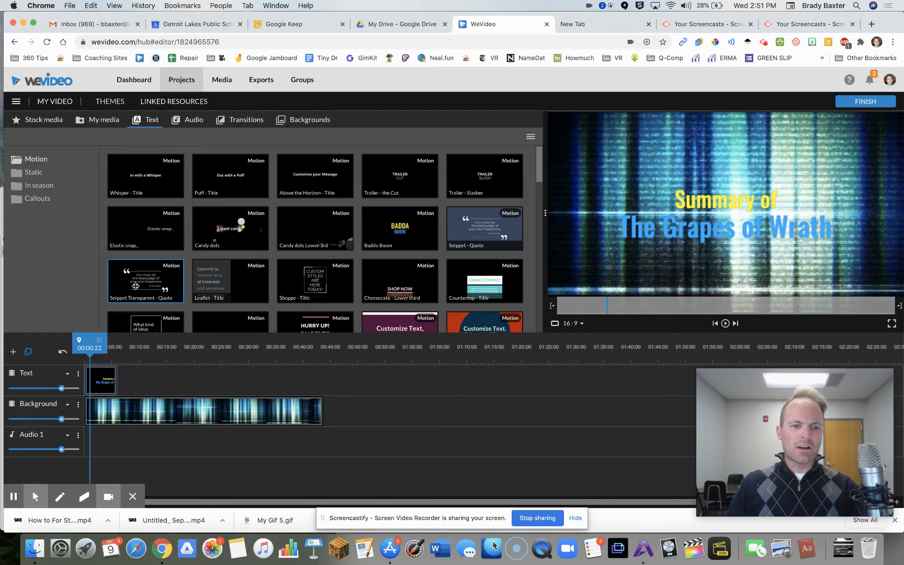
pyautogui.press('space')
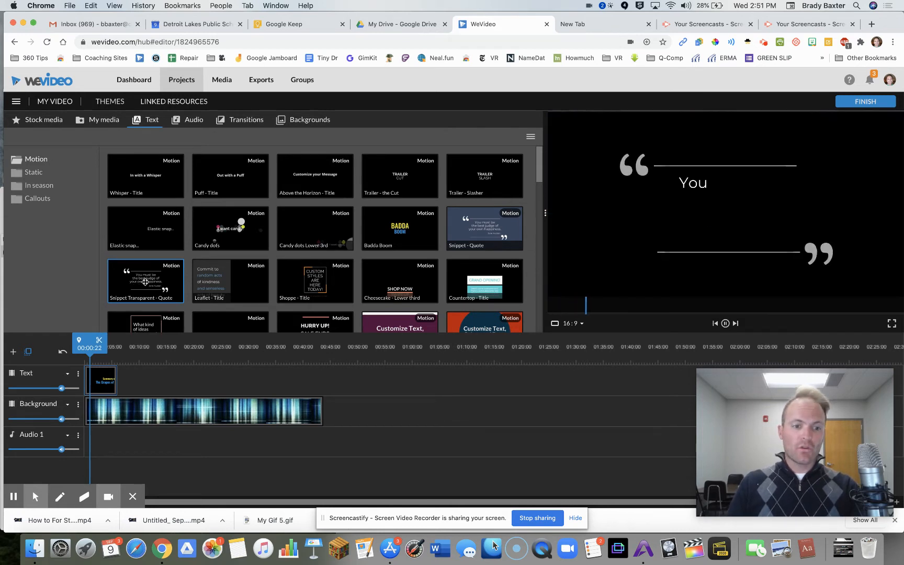
pyautogui.moveTo(146, 283); pyautogui.dragTo(129, 379)
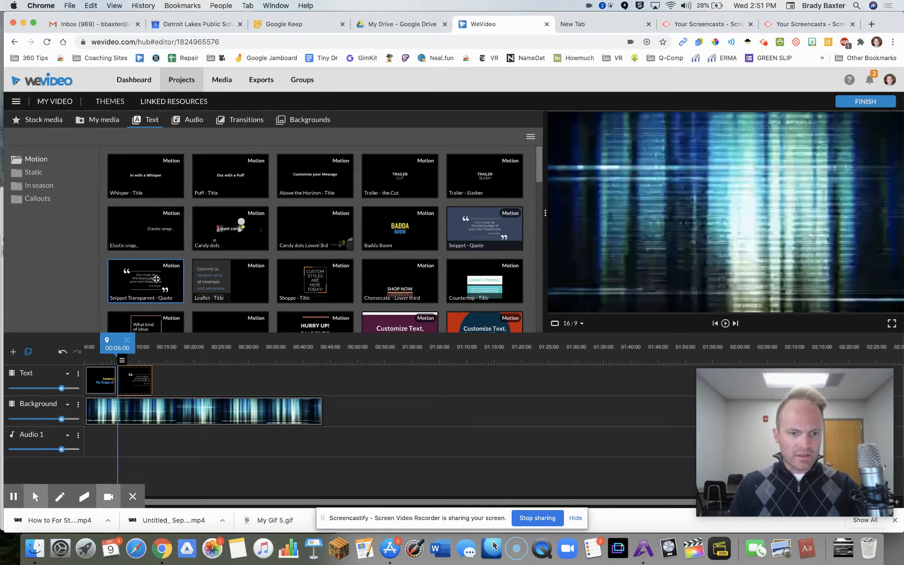
# Play the quote title over the background to check its animation.
pyautogui.press('space')
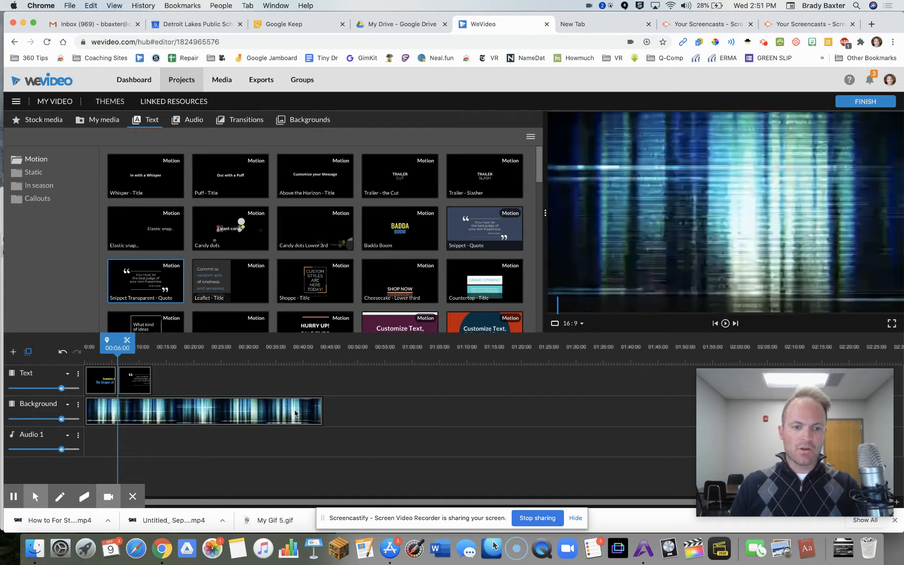
pyautogui.click(143, 391)
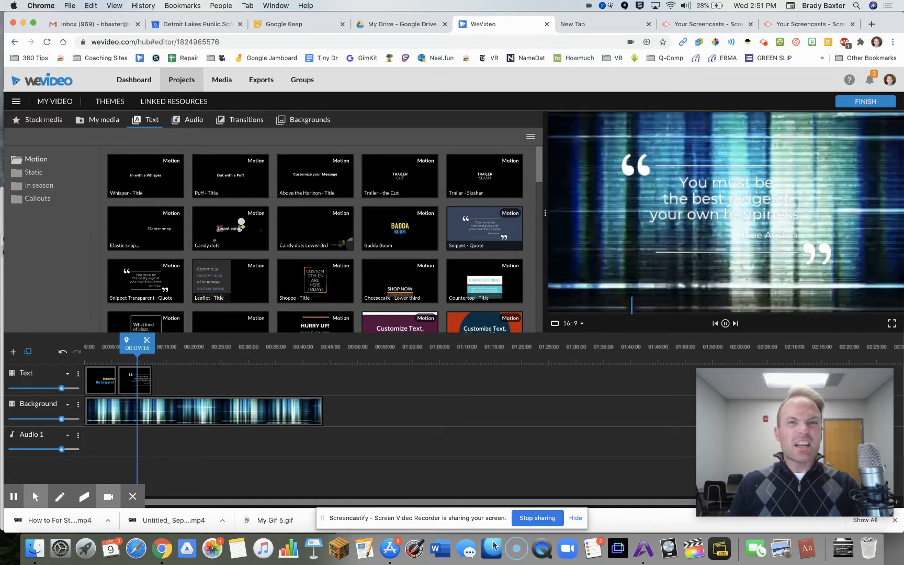
pyautogui.press('space')
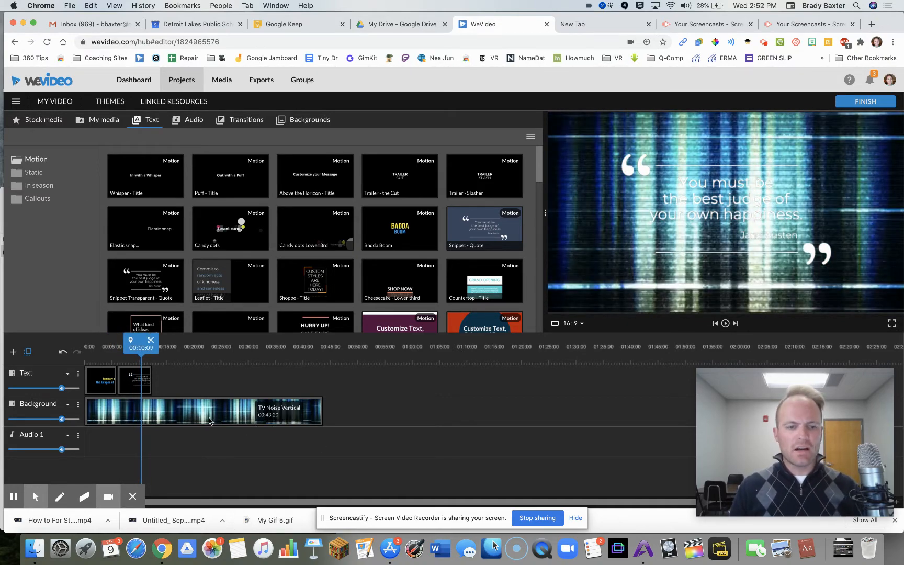
pyautogui.press('F1')
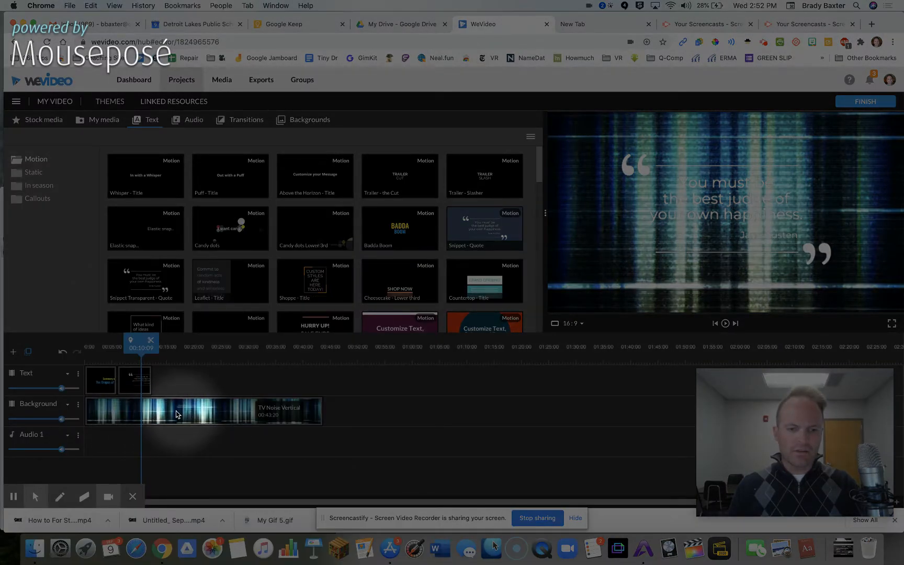
pyautogui.press('F1')
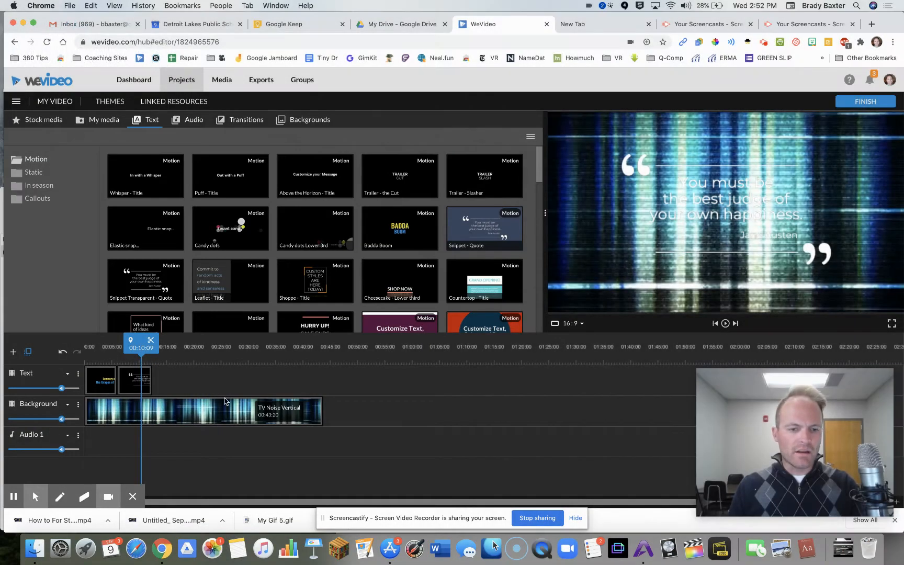
# Open the TV Noise Vertical clip for editing and examine its transform, animation, color and color keying settings.
pyautogui.click(232, 414)
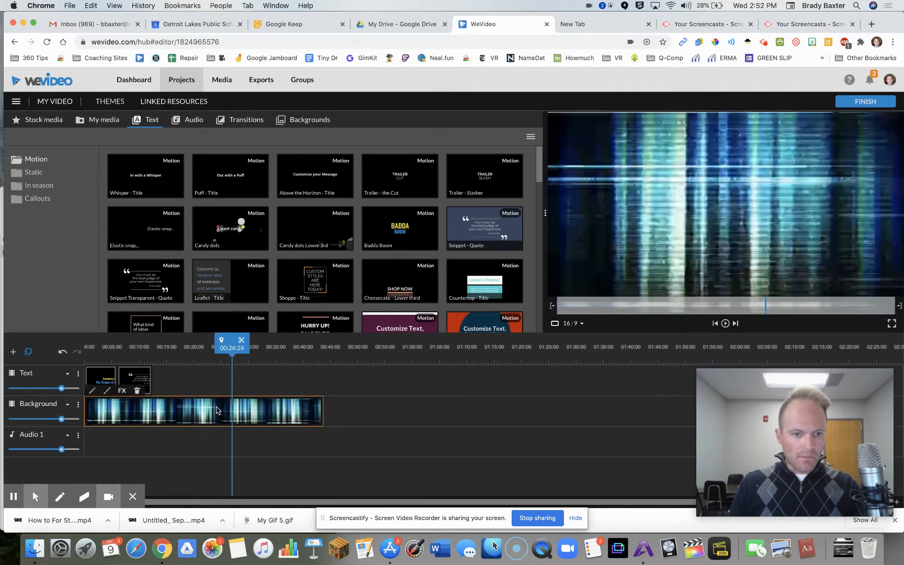
pyautogui.click(93, 391)
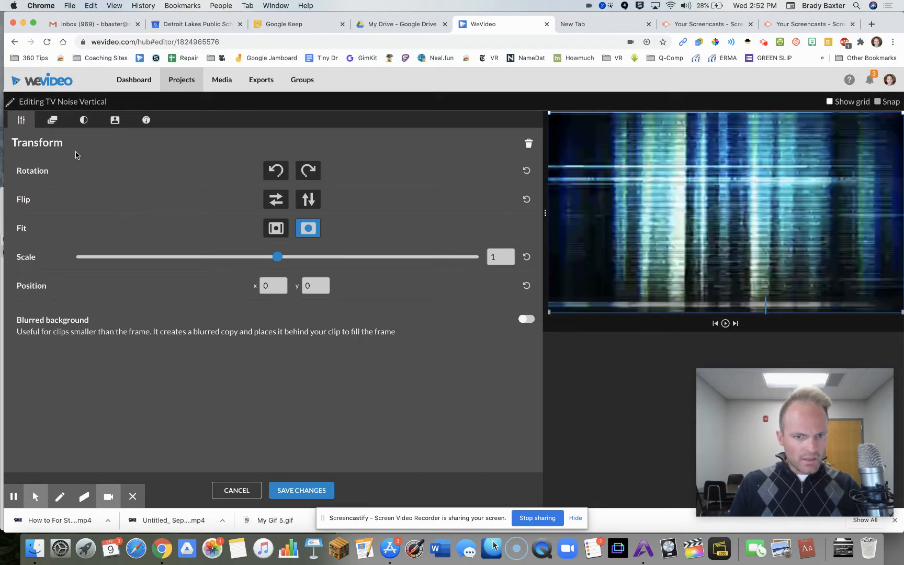
pyautogui.click(52, 120)
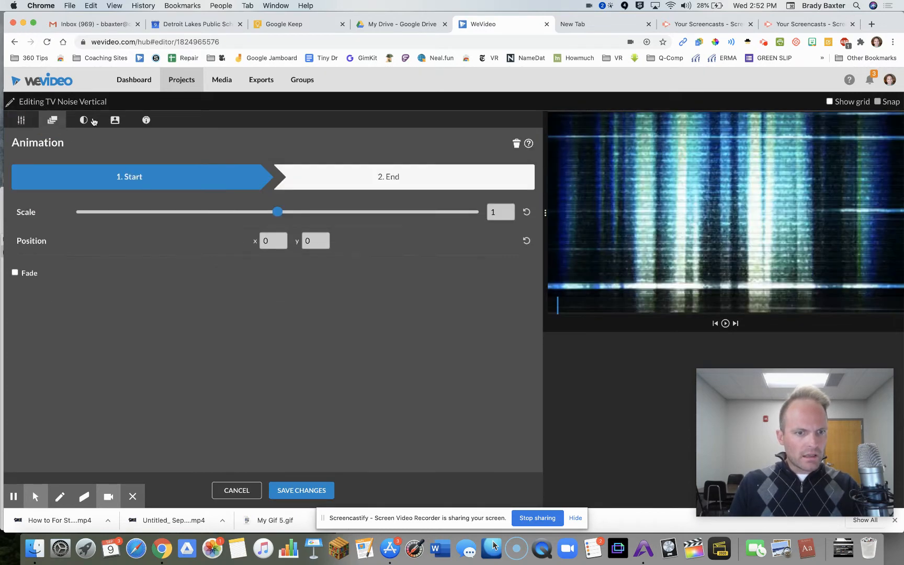
pyautogui.click(84, 121)
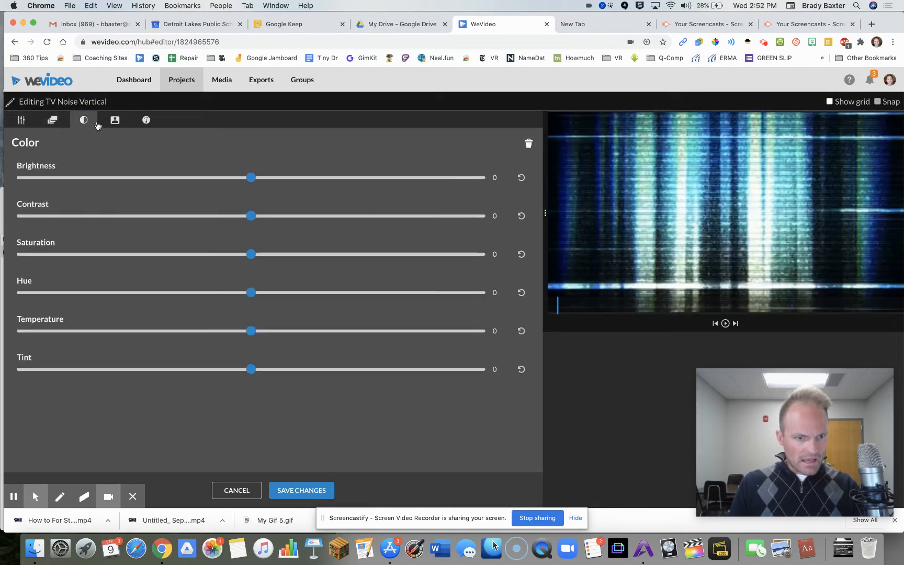
pyautogui.click(115, 122)
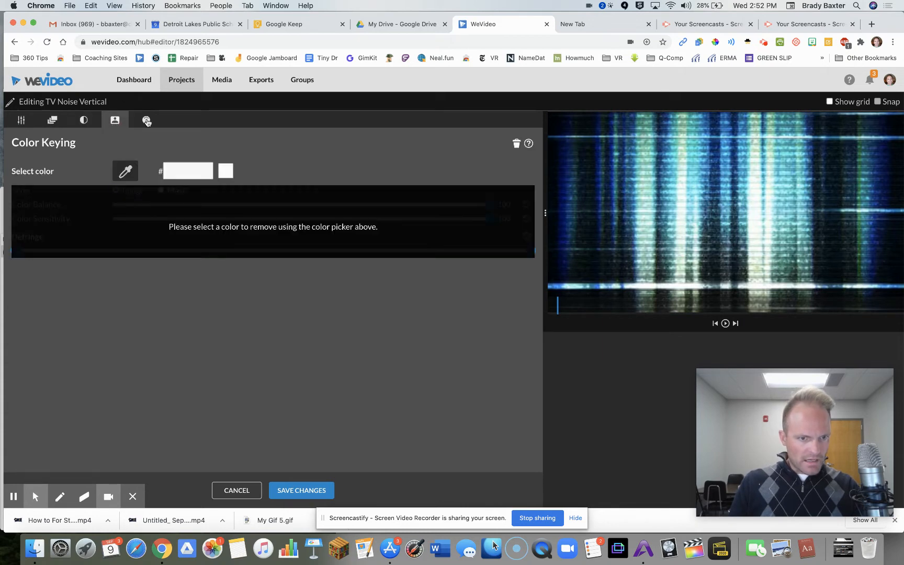
pyautogui.click(147, 121)
pyautogui.click(87, 121)
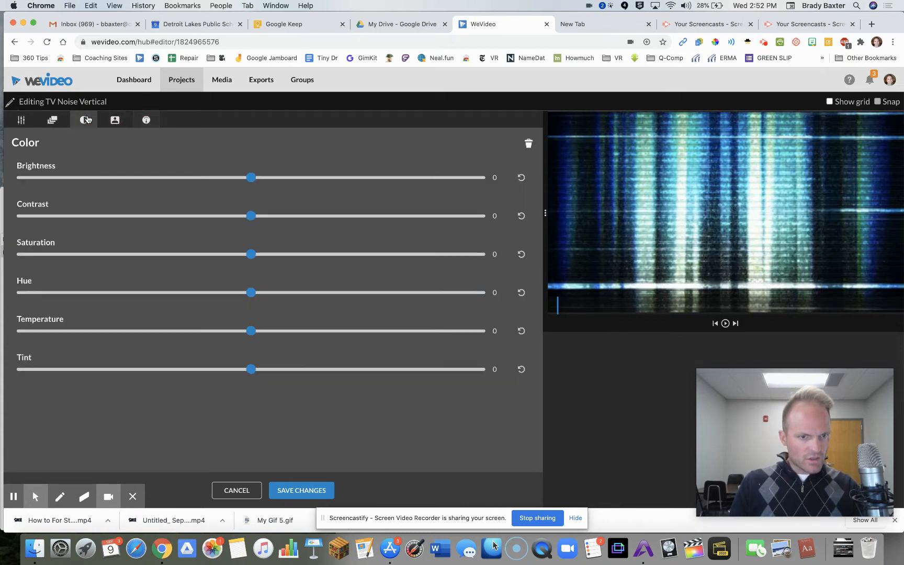
pyautogui.click(27, 120)
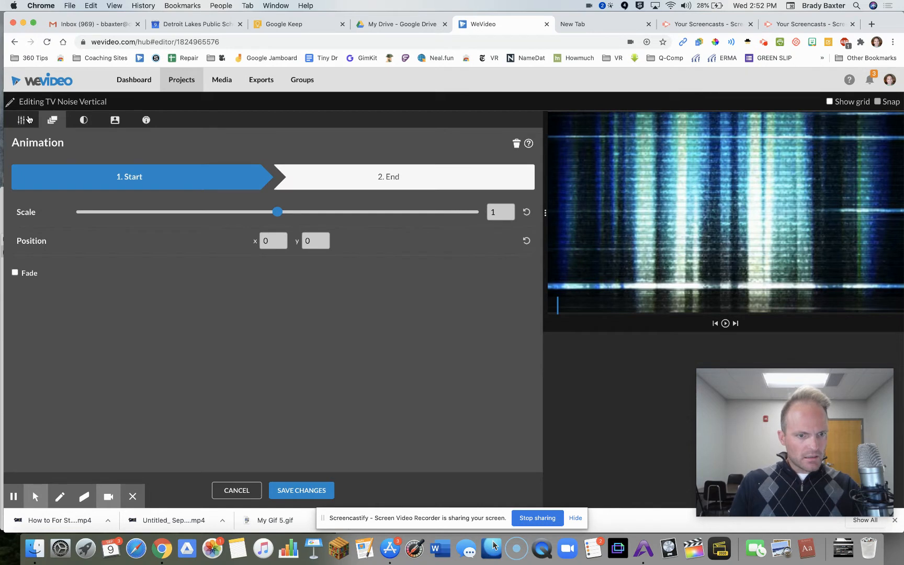
pyautogui.click(28, 119)
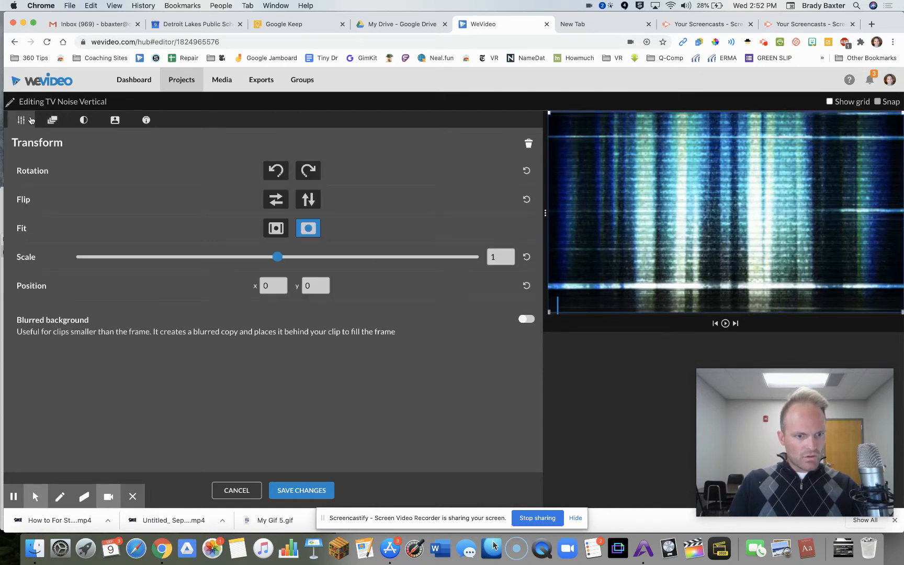
# Set the TV Noise Vertical clip's brightness to -84 and save the change.
pyautogui.click(83, 122)
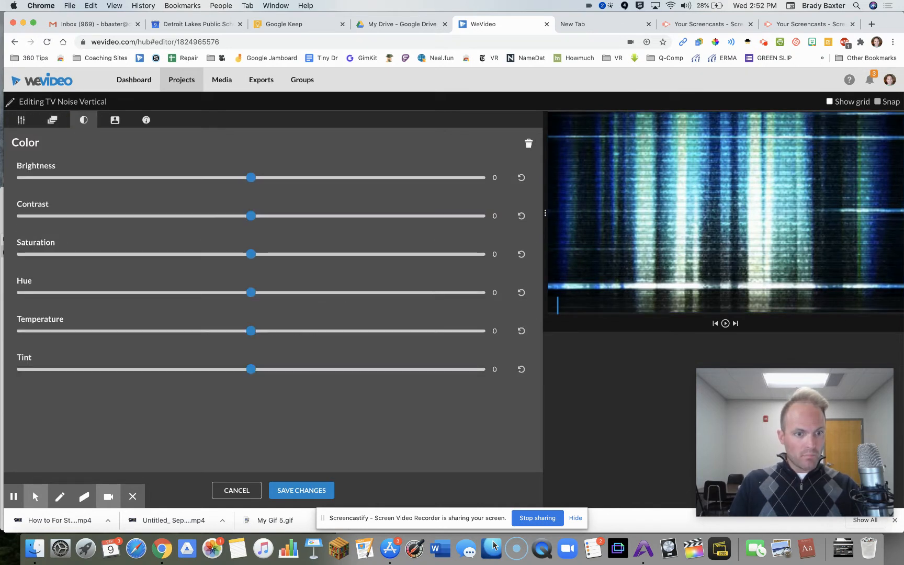
pyautogui.moveTo(249, 181); pyautogui.dragTo(55, 177)
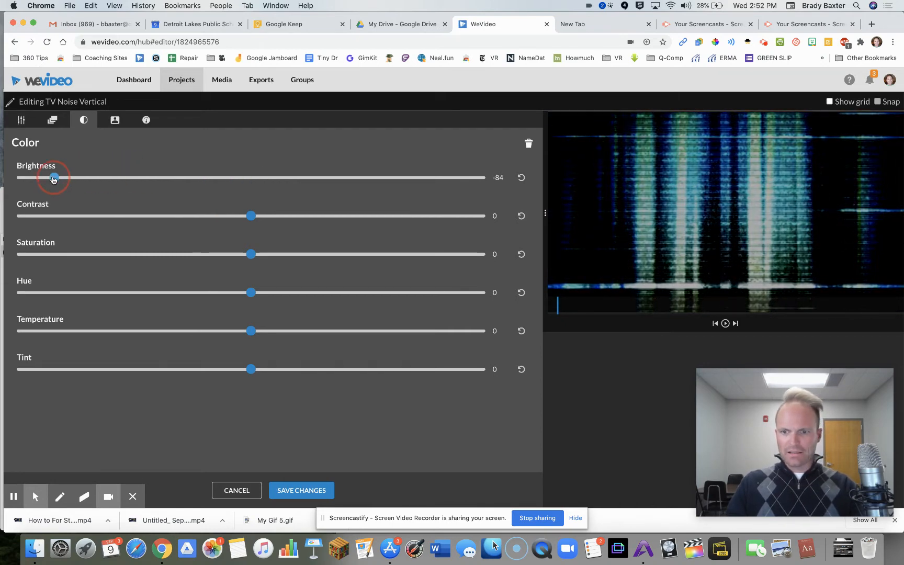
pyautogui.click(283, 487)
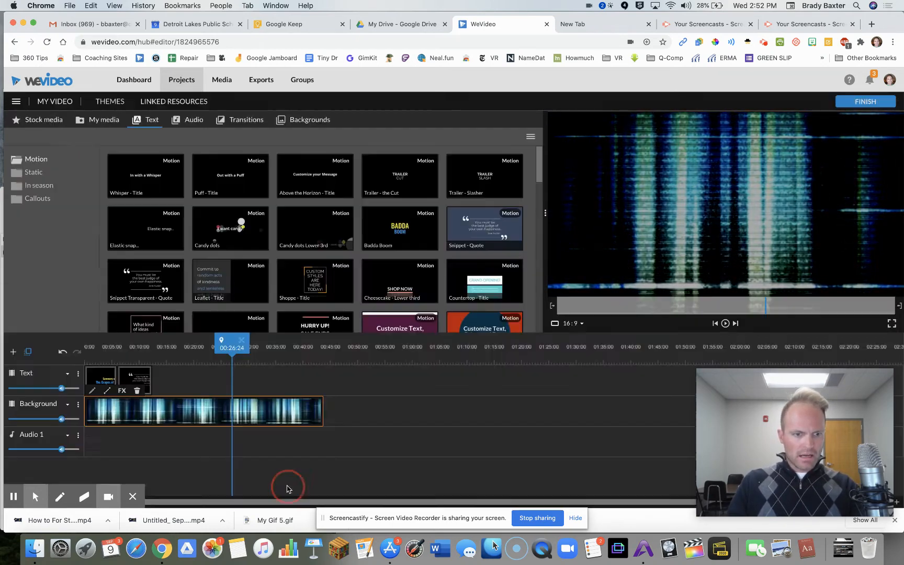
# Play the project from near its beginning to check both titles' readability over the darkened background.
pyautogui.click(238, 406)
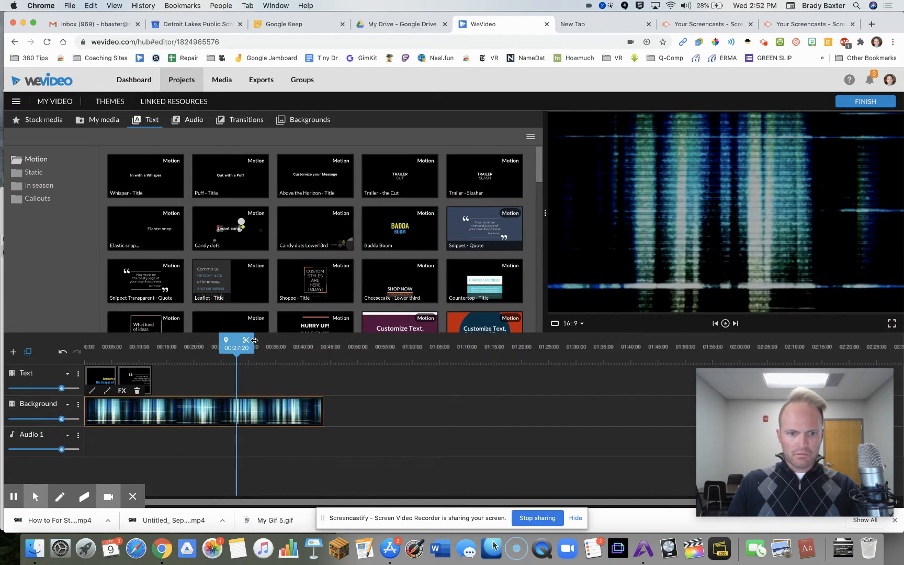
pyautogui.moveTo(234, 343); pyautogui.dragTo(91, 343)
pyautogui.press('space')
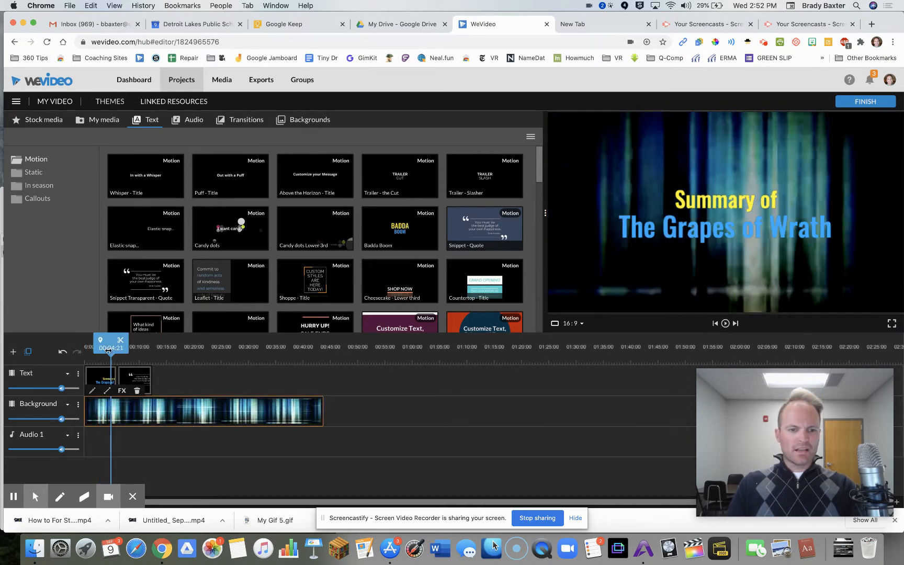
pyautogui.click(124, 349)
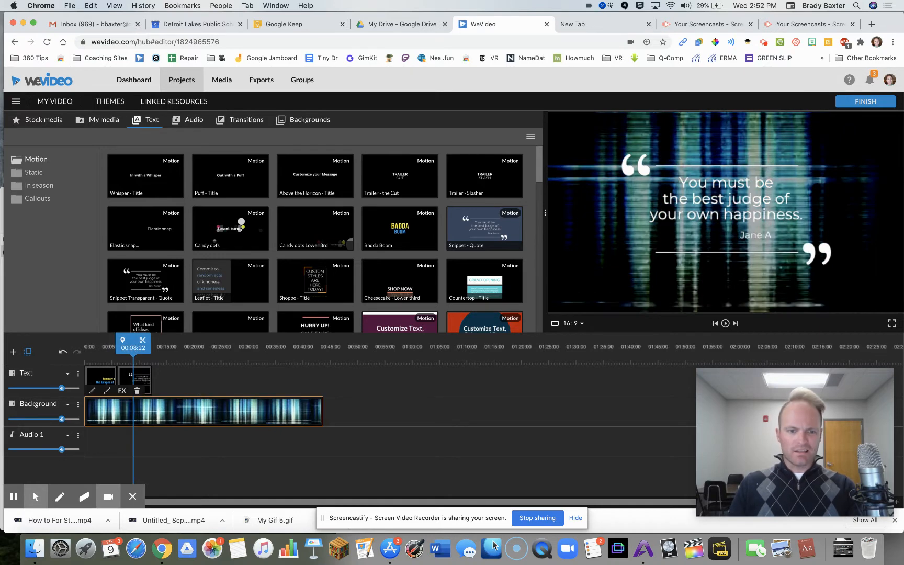
# Delete the TV Noise Vertical clip and place the solid Black background at the start of the Background track.
pyautogui.press('Delete')
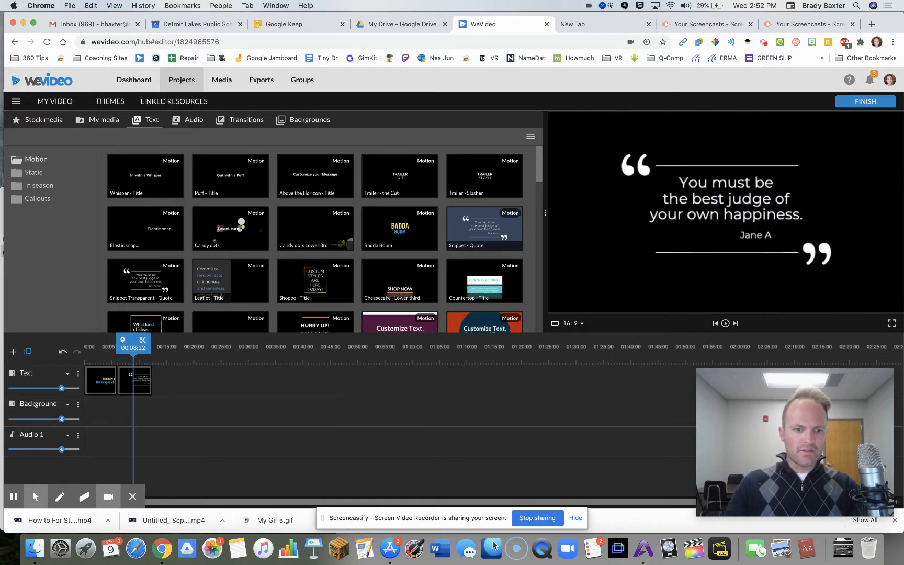
pyautogui.click(289, 119)
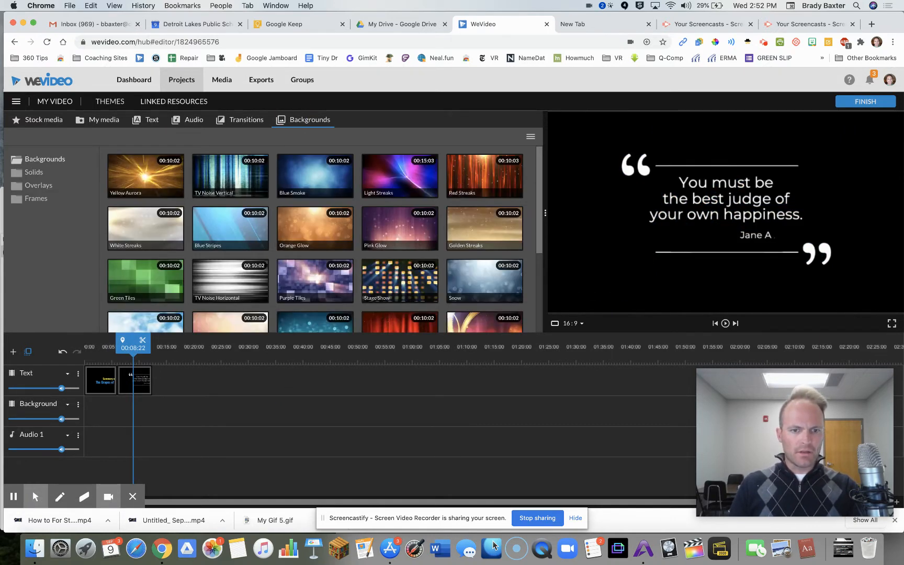
pyautogui.scroll(-5, 262, 209)
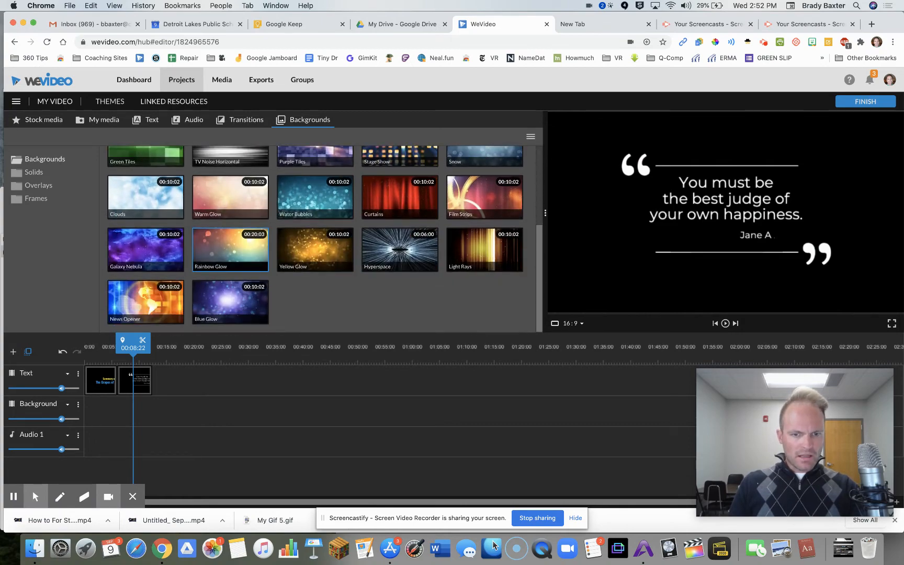
pyautogui.scroll(5, 230, 246)
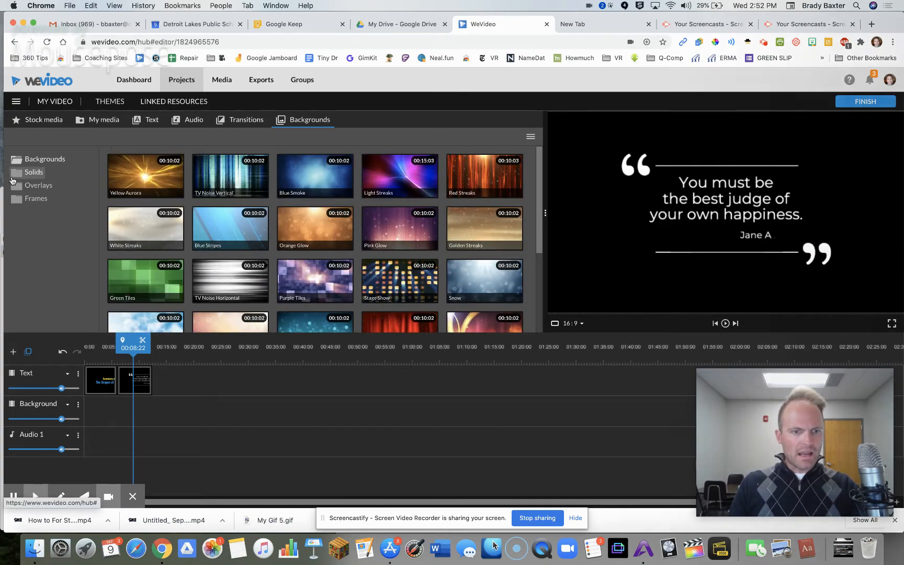
pyautogui.click(32, 172)
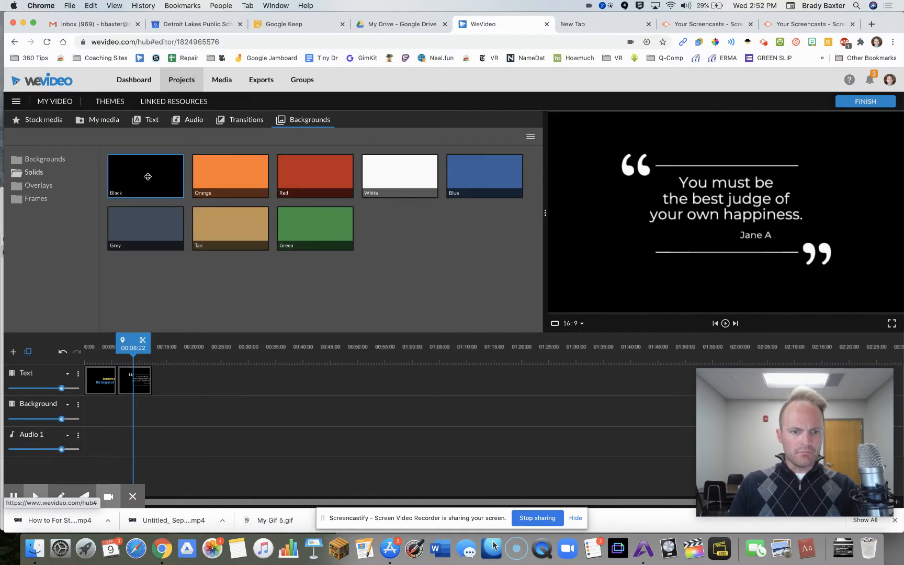
pyautogui.moveTo(141, 175); pyautogui.dragTo(179, 403)
# Preview the titles over black, and shorten the Black clip so it ends with the first title at 00:06:00.
pyautogui.moveTo(180, 348); pyautogui.dragTo(85, 348)
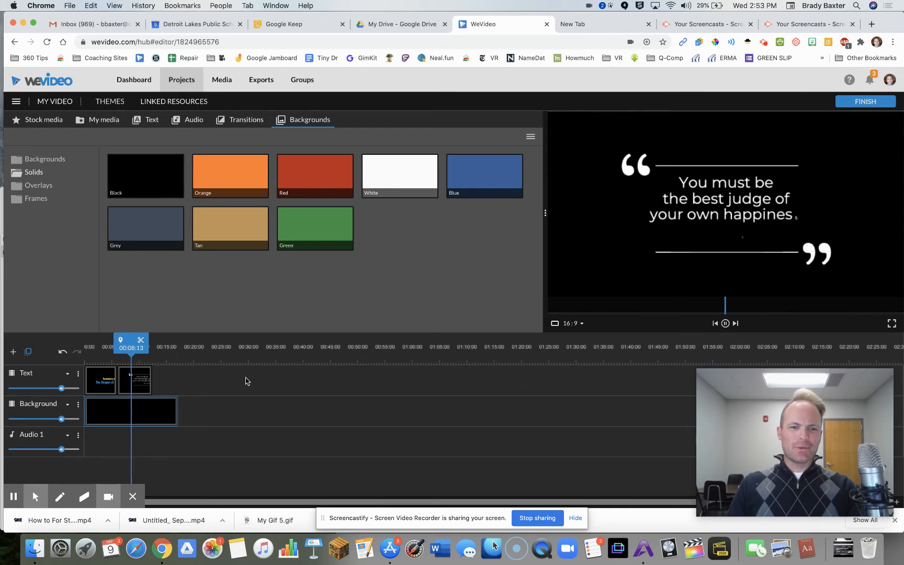
pyautogui.press('space')
pyautogui.moveTo(176, 403); pyautogui.dragTo(118, 408)
pyautogui.moveTo(223, 403); pyautogui.dragTo(118, 417)
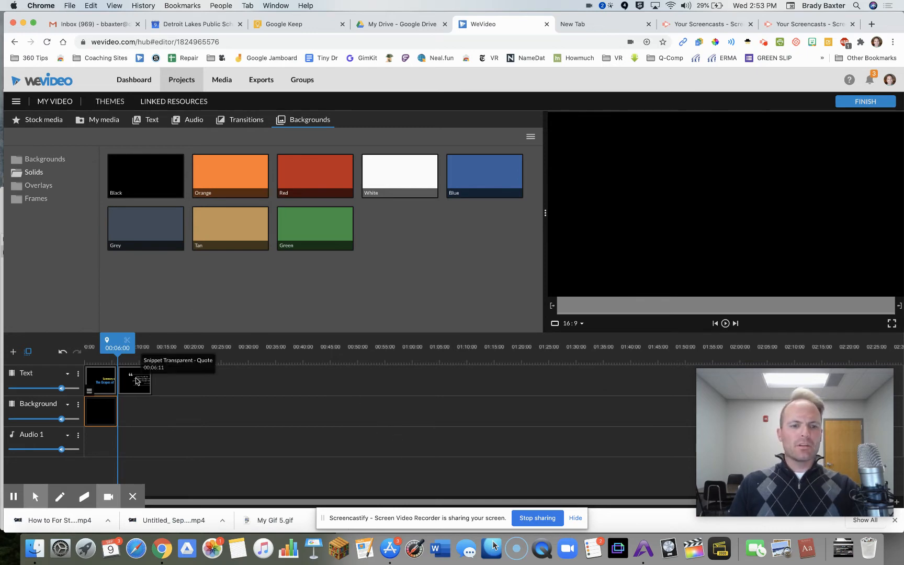
# Place the Light Rays background directly after the Black clip, beneath the quote title.
pyautogui.click(38, 186)
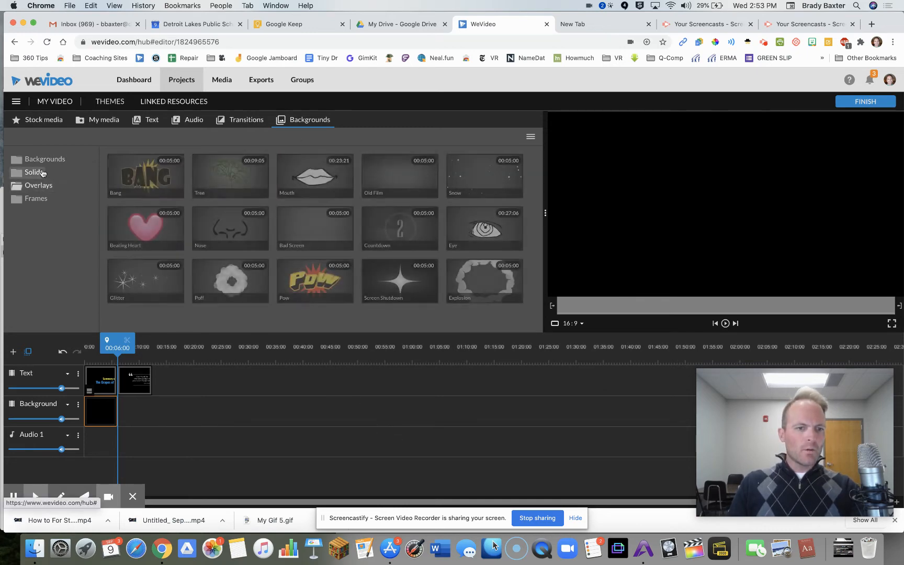
pyautogui.click(44, 159)
pyautogui.scroll(-2, 329, 232)
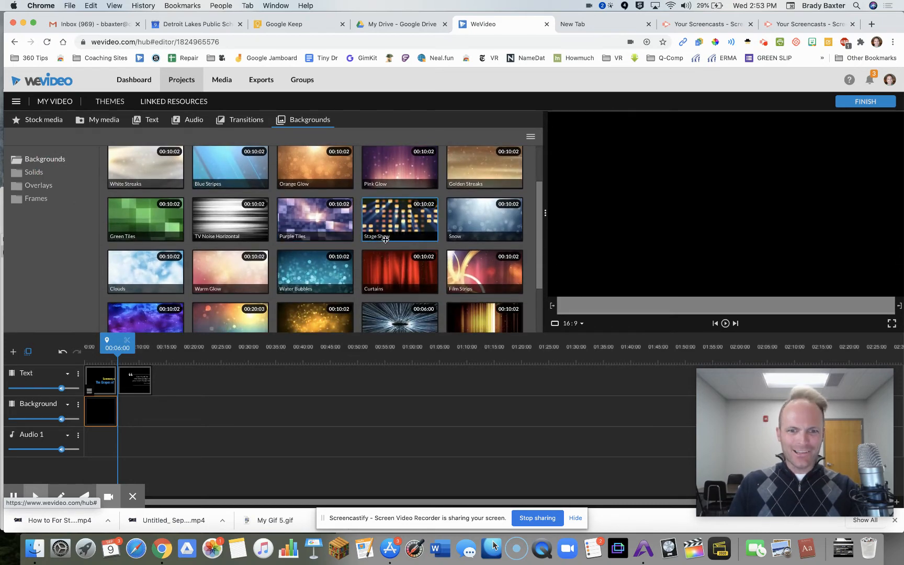
pyautogui.scroll(-2, 397, 225)
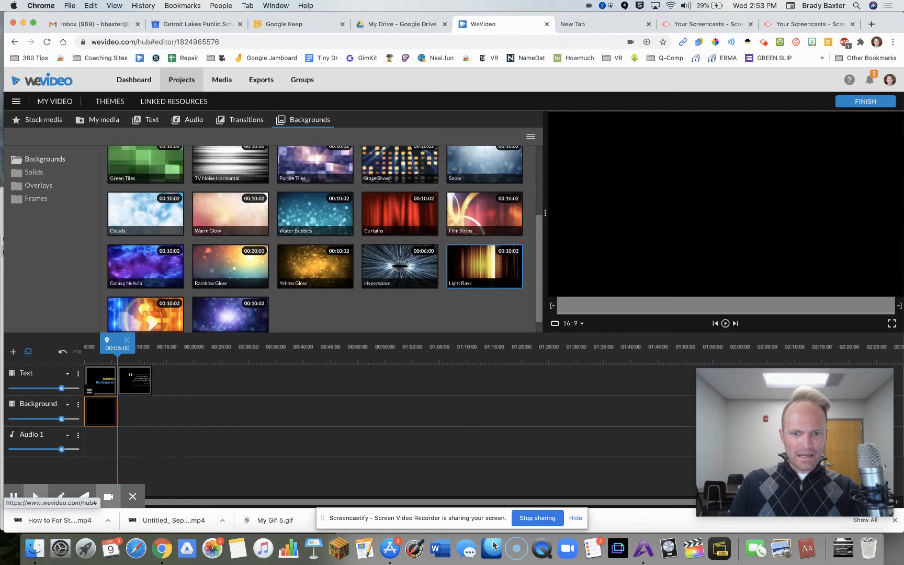
pyautogui.moveTo(487, 272); pyautogui.dragTo(133, 412)
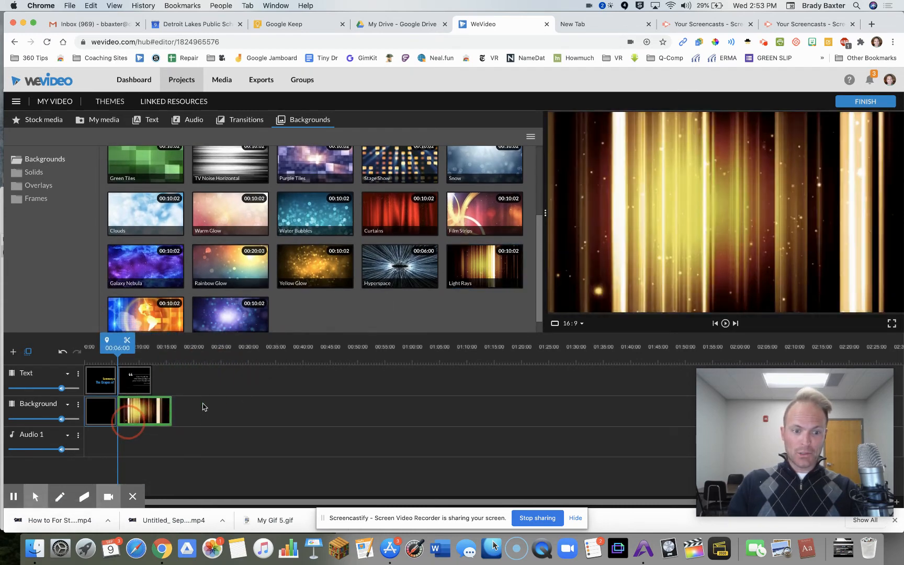
# Preview the quote over Light Rays, and shorten the Light Rays clip so it ends with the quote title.
pyautogui.press('space')
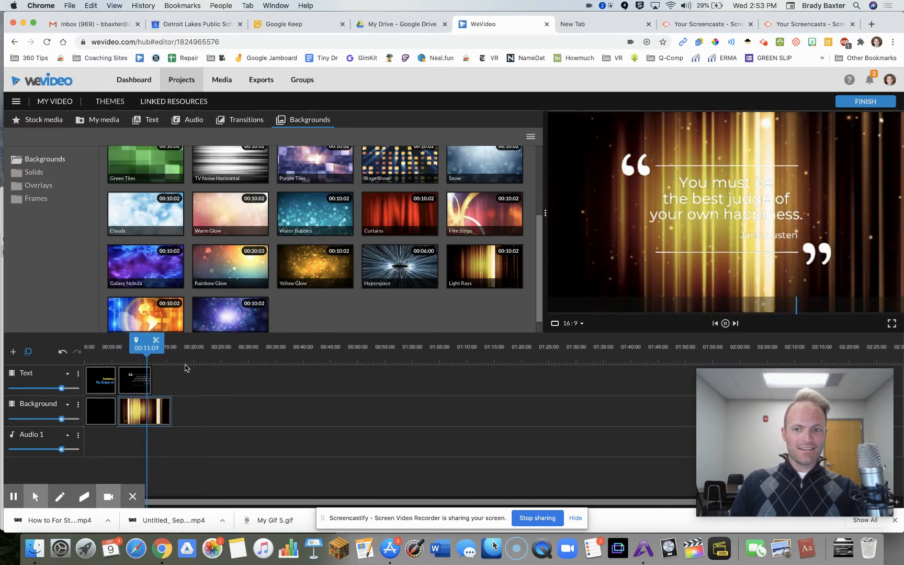
pyautogui.press('space')
pyautogui.moveTo(170, 413); pyautogui.dragTo(152, 410)
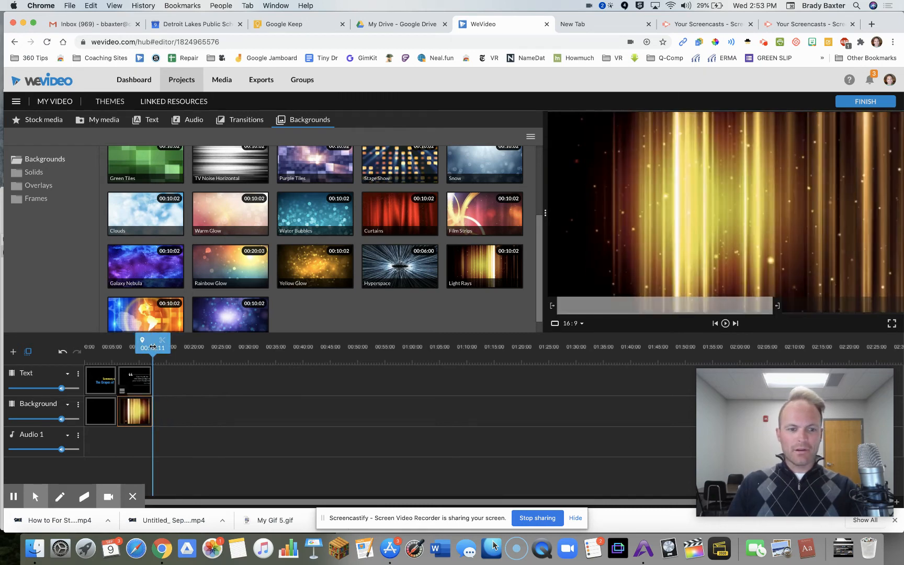
# Play across the change from the summary title to the quote title to check how the backgrounds switch.
pyautogui.moveTo(154, 347); pyautogui.dragTo(103, 350)
pyautogui.press('space')
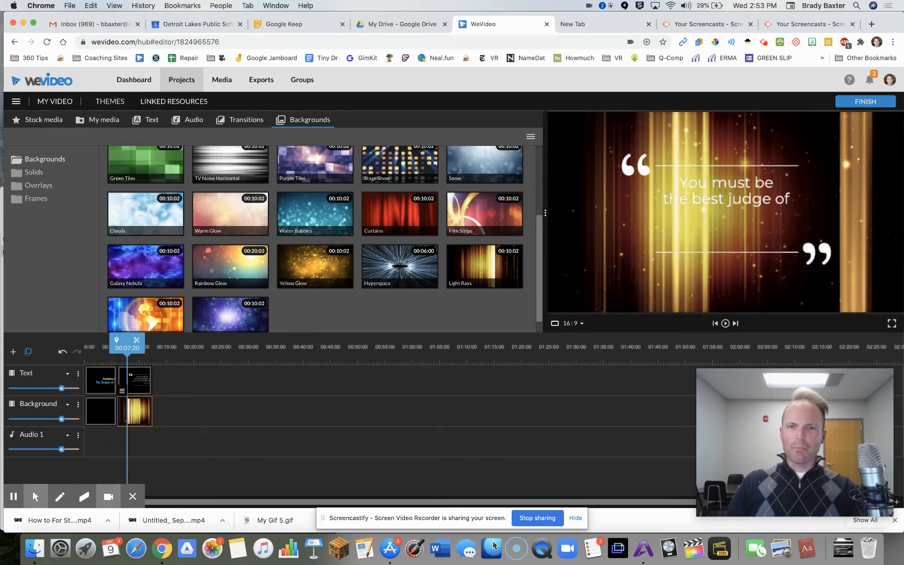
pyautogui.moveTo(121, 344); pyautogui.dragTo(106, 344)
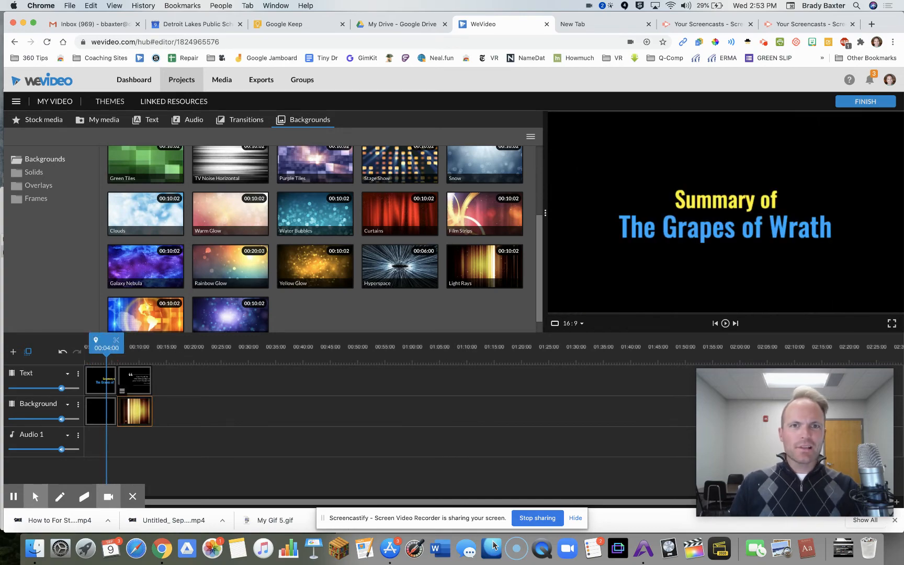
# Add a Cross fade transition between the Black and Light Rays clips and return the playhead to just before it.
pyautogui.press('F1')
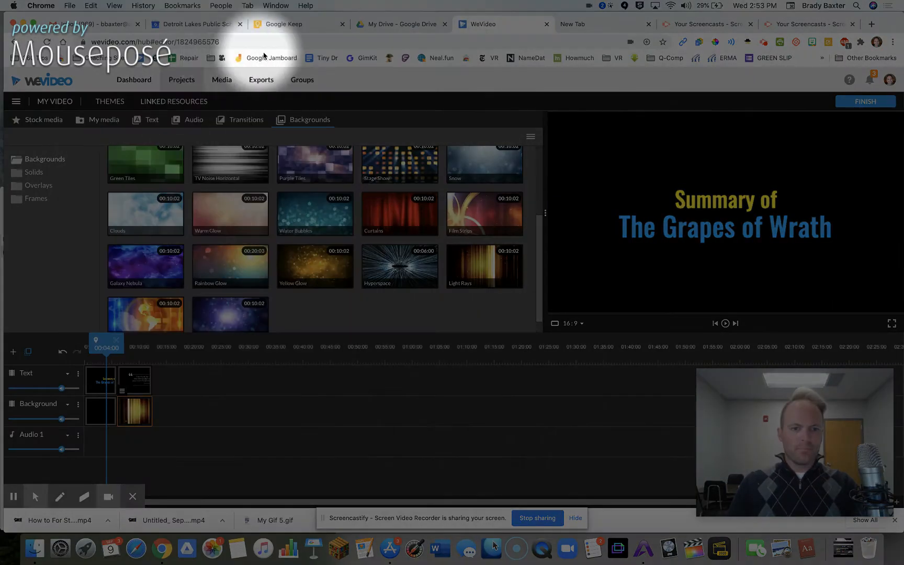
pyautogui.click(237, 126)
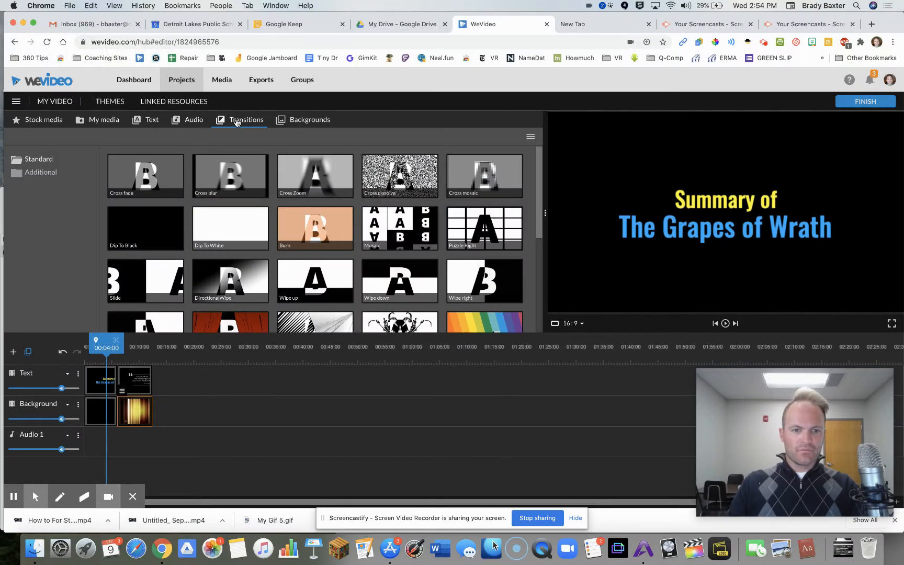
pyautogui.moveTo(148, 174); pyautogui.dragTo(121, 408)
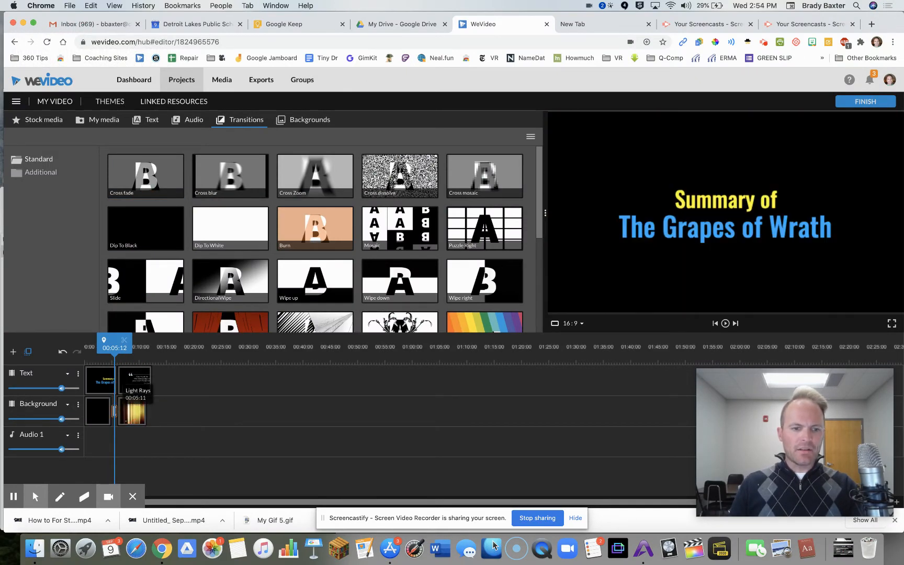
pyautogui.moveTo(113, 342); pyautogui.dragTo(98, 345)
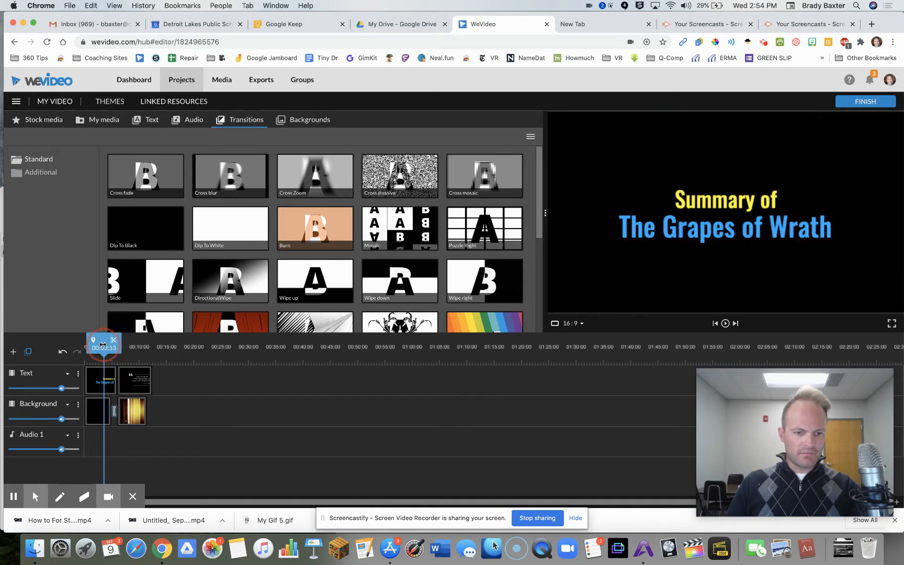
# Preview the Cross fade between the Black and Light Rays clips, and replace it with a different transition.
pyautogui.press('space')
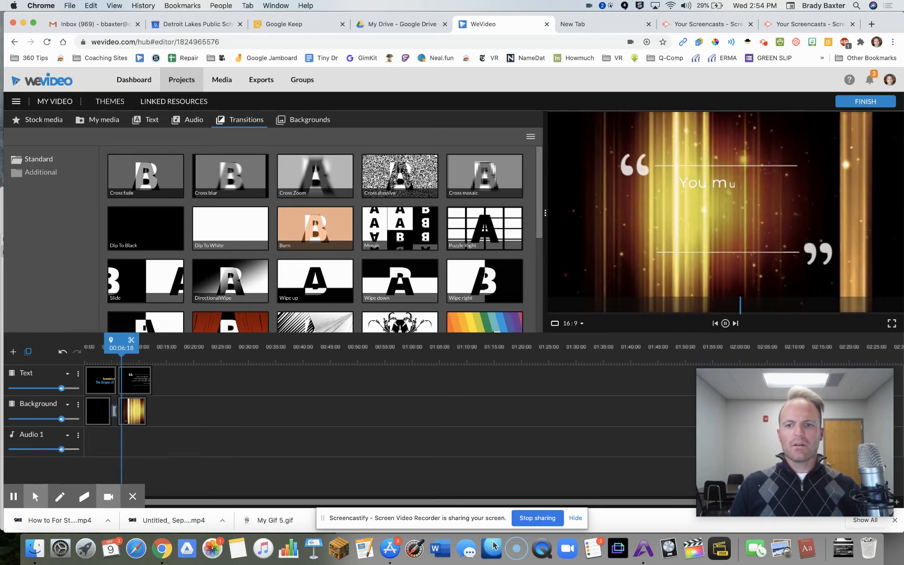
pyautogui.press('space')
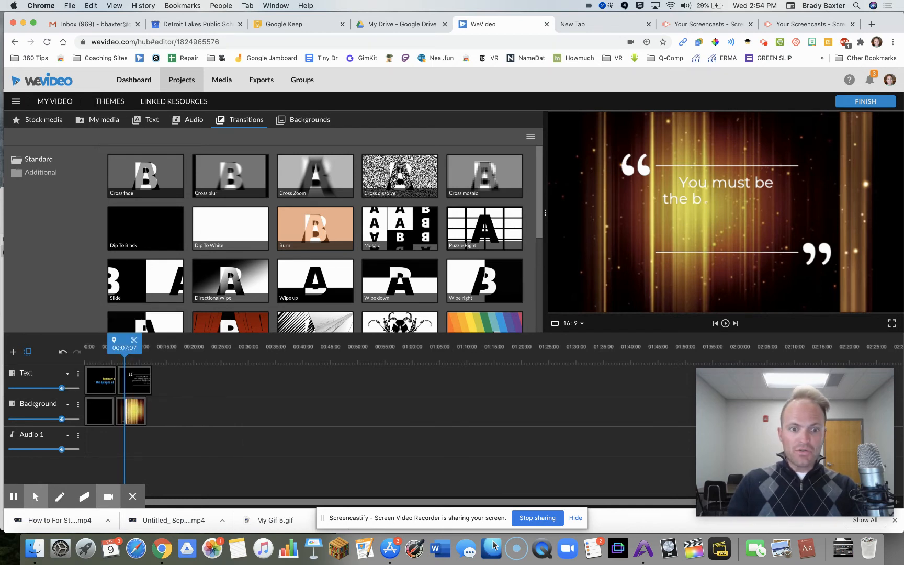
pyautogui.click(289, 181)
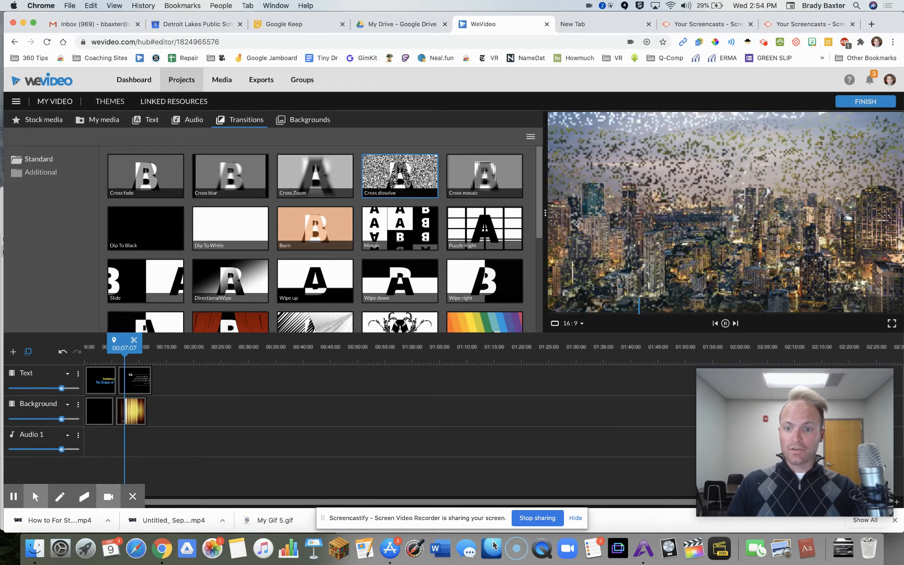
pyautogui.click(166, 381)
pyautogui.moveTo(157, 397); pyautogui.dragTo(115, 411)
pyautogui.moveTo(111, 358); pyautogui.dragTo(96, 352)
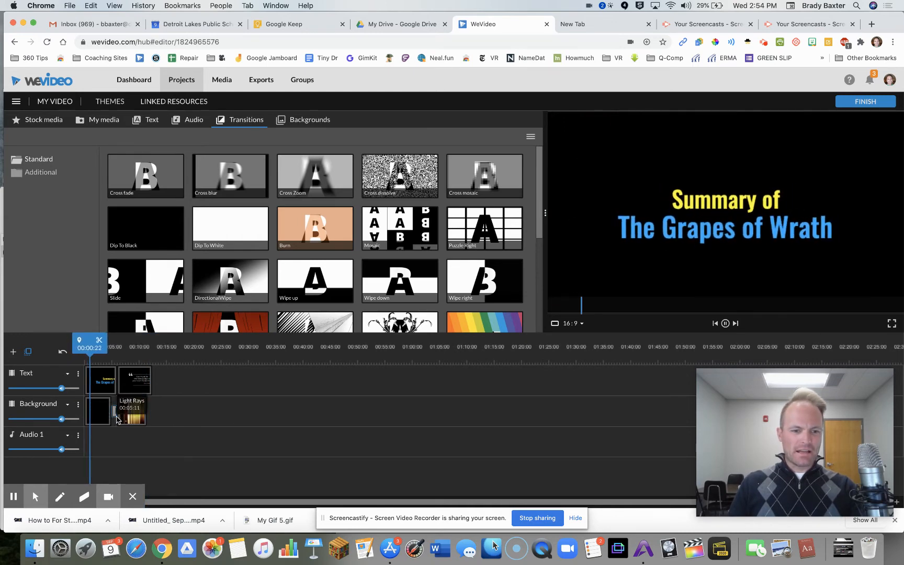
# Extend the Light Rays clip to the end of the quote title, and add and preview a Curtains transition there.
pyautogui.click(139, 417)
pyautogui.moveTo(147, 412); pyautogui.dragTo(153, 412)
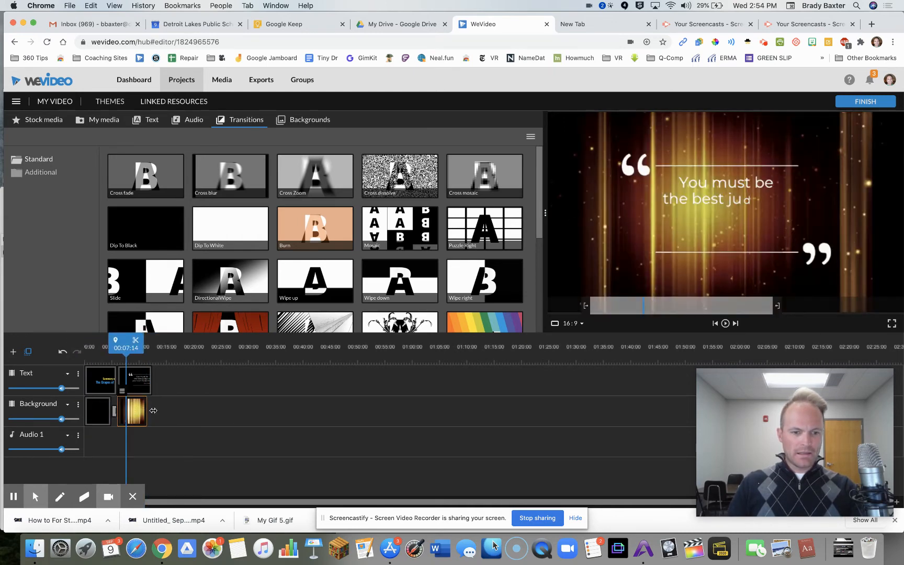
pyautogui.scroll(-3, 305, 178)
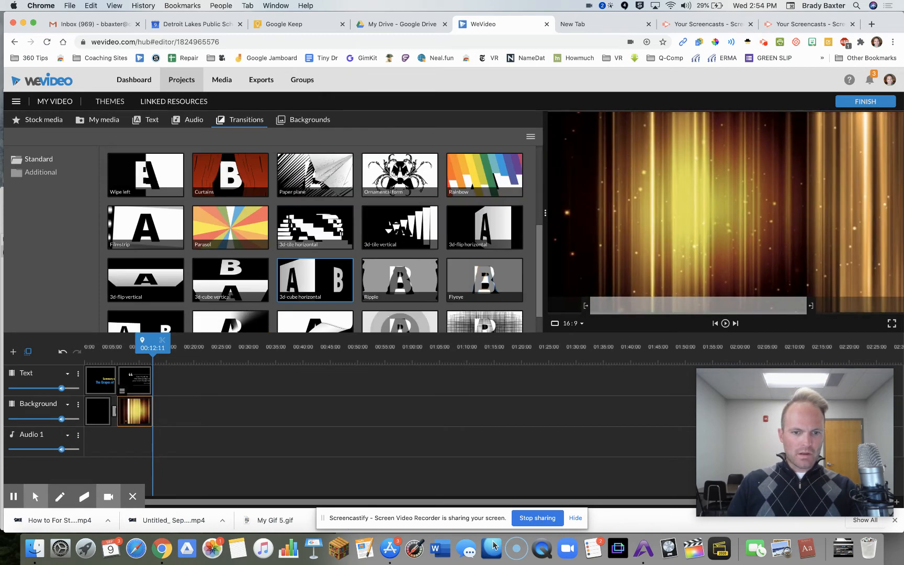
pyautogui.moveTo(305, 178)
pyautogui.mouseDown()
pyautogui.moveTo(236, 283)
pyautogui.moveTo(159, 370)
pyautogui.moveTo(152, 409)
pyautogui.mouseUp()
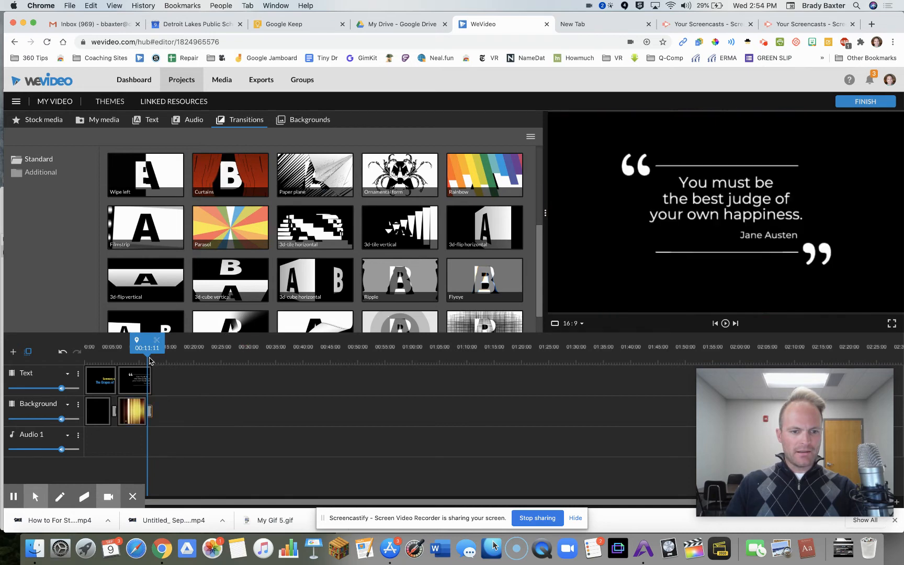
pyautogui.moveTo(141, 349); pyautogui.dragTo(122, 352)
pyautogui.press('space')
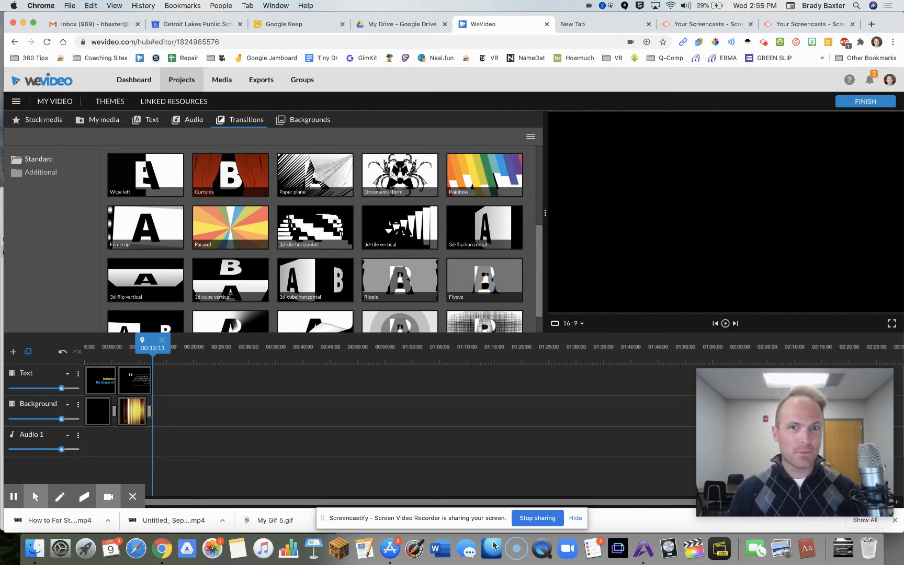
# Browse the free music and listen to the 8Bit Chiptune and Elevating Force tracks.
pyautogui.press('F1')
pyautogui.click(186, 122)
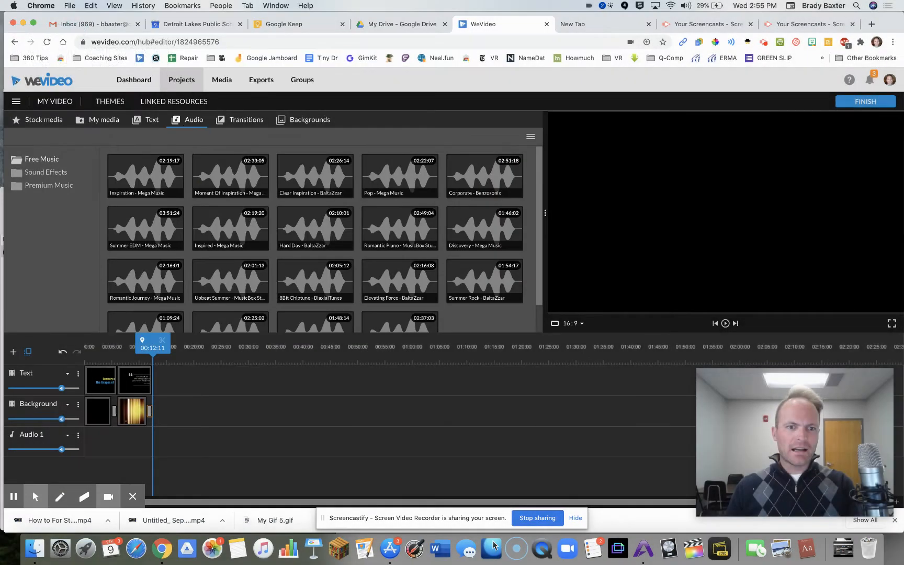
pyautogui.scroll(-3, 314, 251)
pyautogui.click(330, 253)
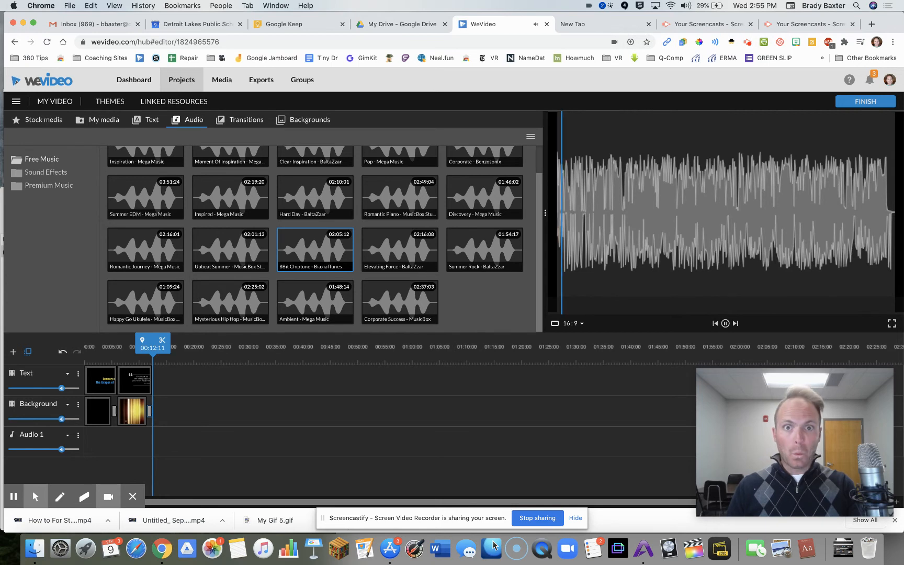
pyautogui.click(400, 257)
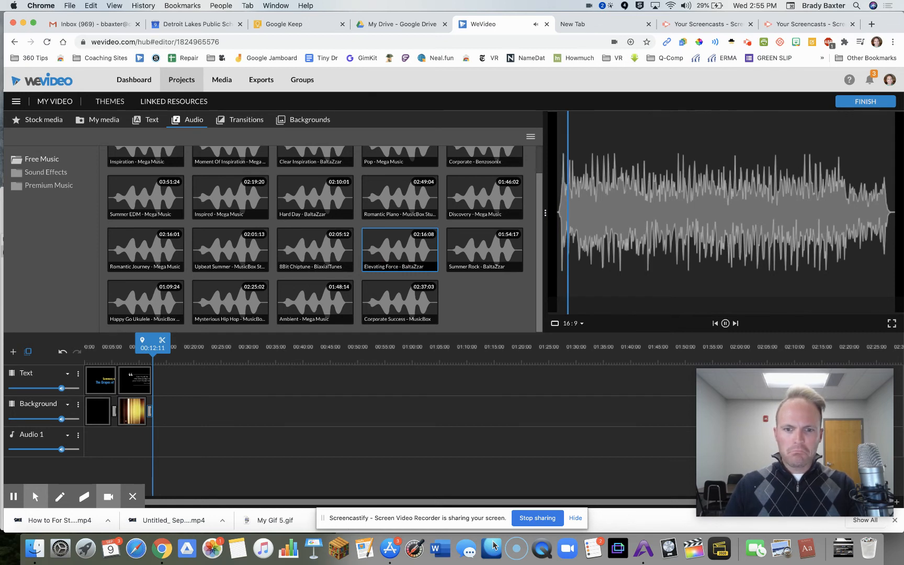
# Place the Elevating Force music at the start of the Audio 1 track and play its opening.
pyautogui.moveTo(288, 293); pyautogui.dragTo(96, 448)
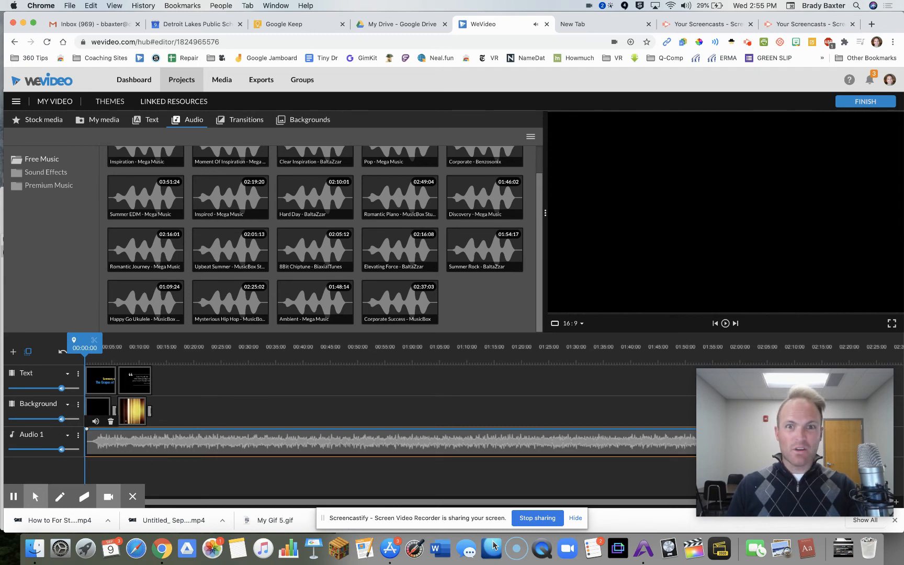
pyautogui.press('space')
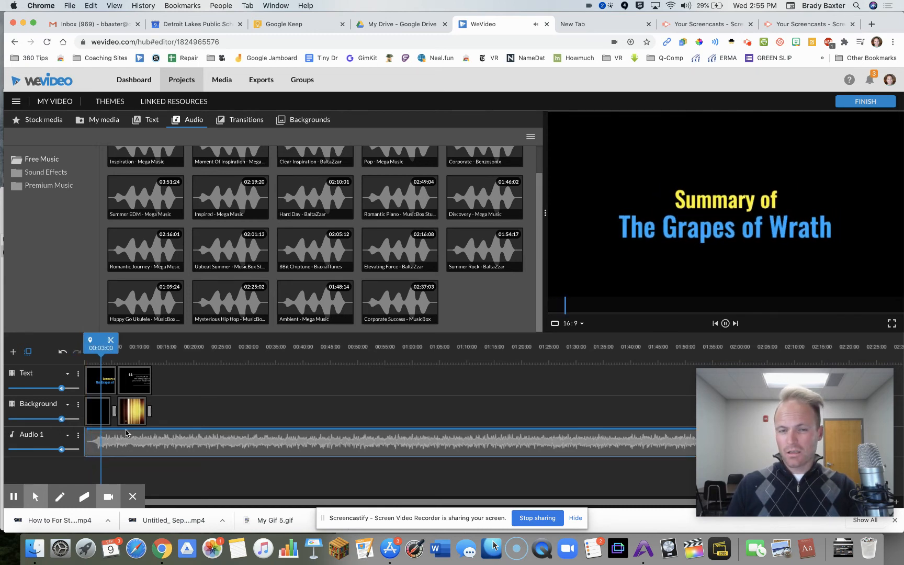
pyautogui.press('space')
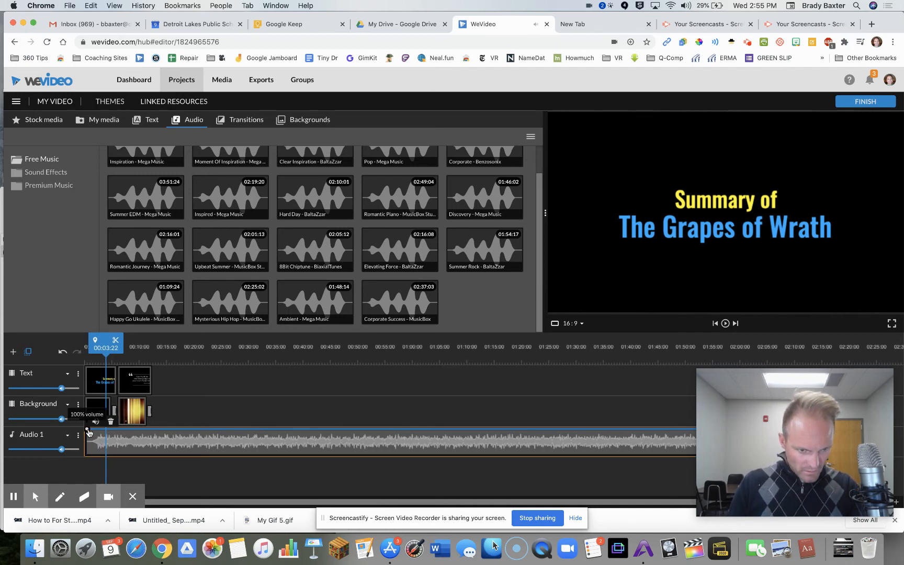
# Lower the music clip's volume to about 54% at its start and about 76% at its end.
pyautogui.moveTo(89, 432); pyautogui.dragTo(89, 444)
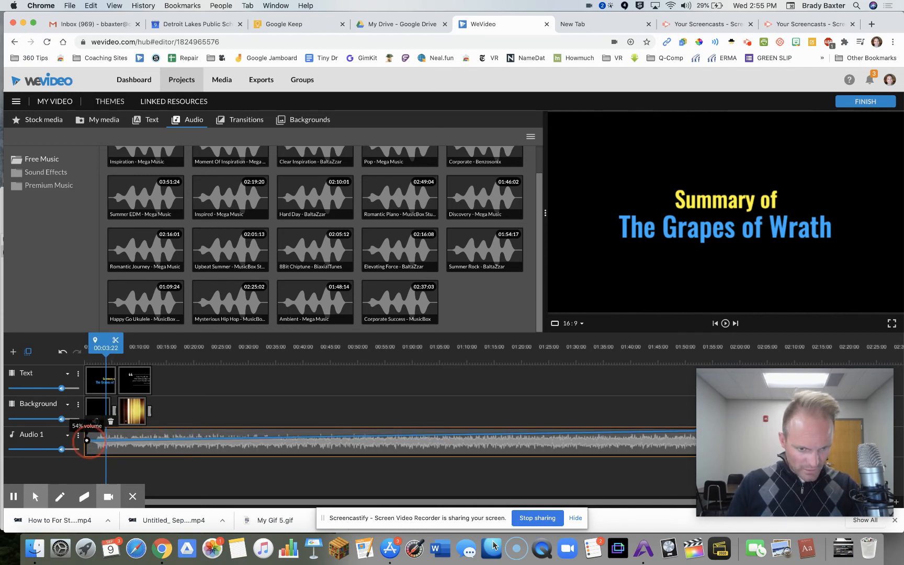
pyautogui.hscroll(5, 211, 430)
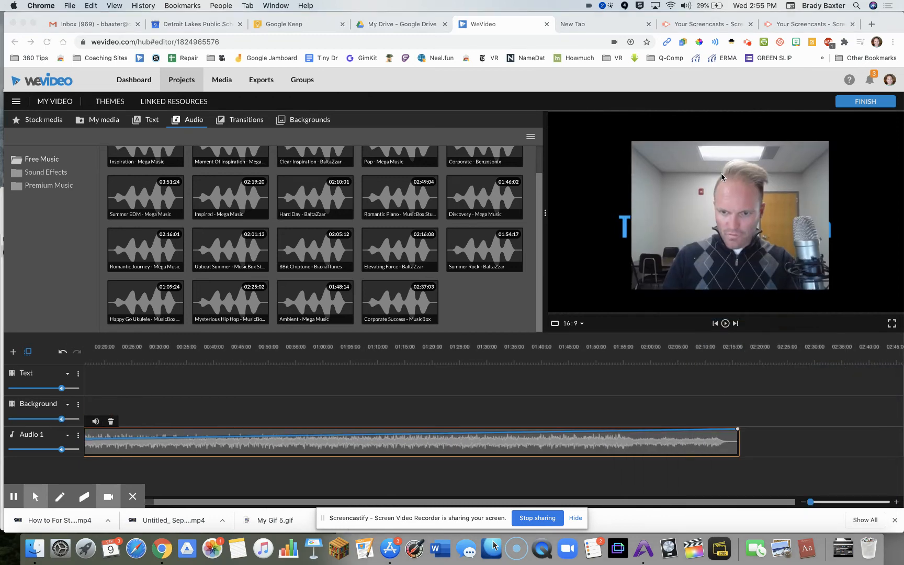
pyautogui.click(738, 430)
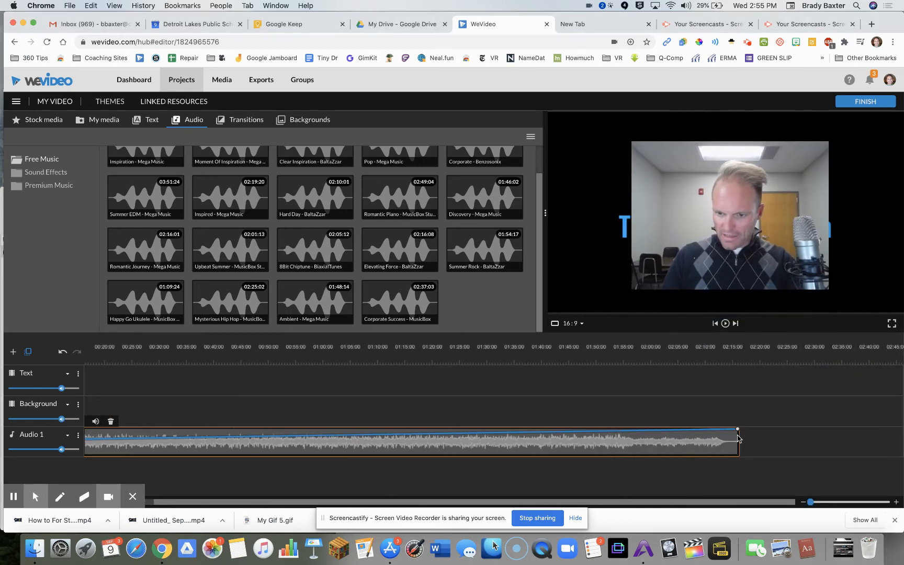
pyautogui.moveTo(738, 432); pyautogui.dragTo(740, 439)
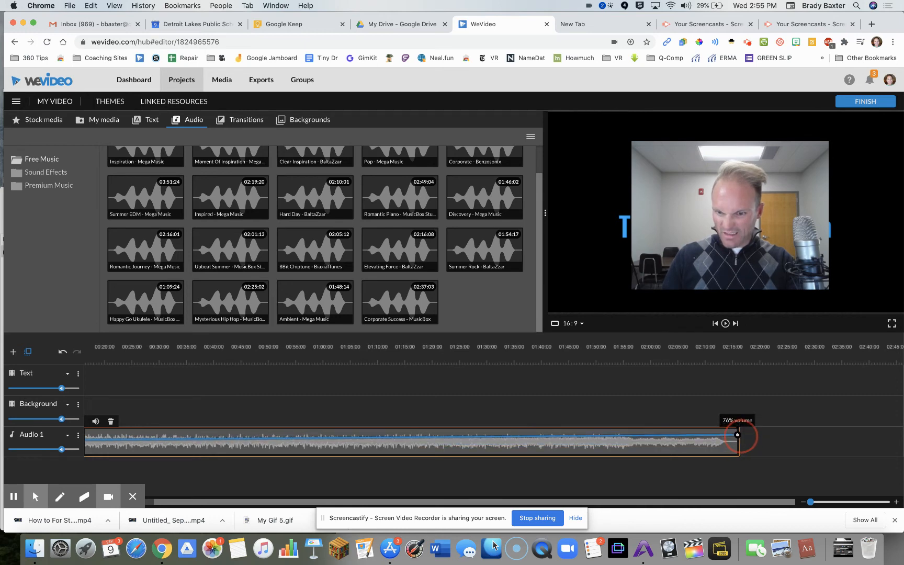
pyautogui.moveTo(738, 237); pyautogui.dragTo(810, 457)
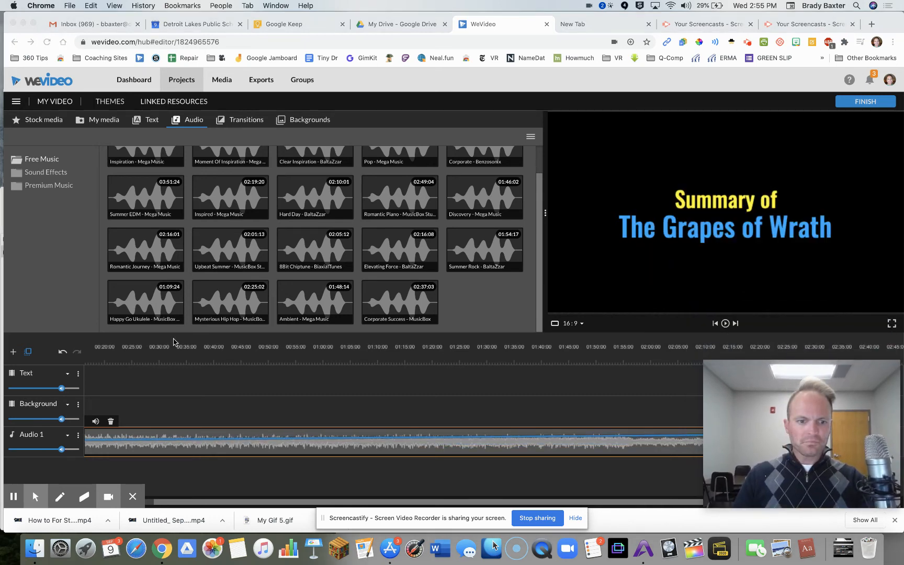
pyautogui.hscroll(-5, 222, 398)
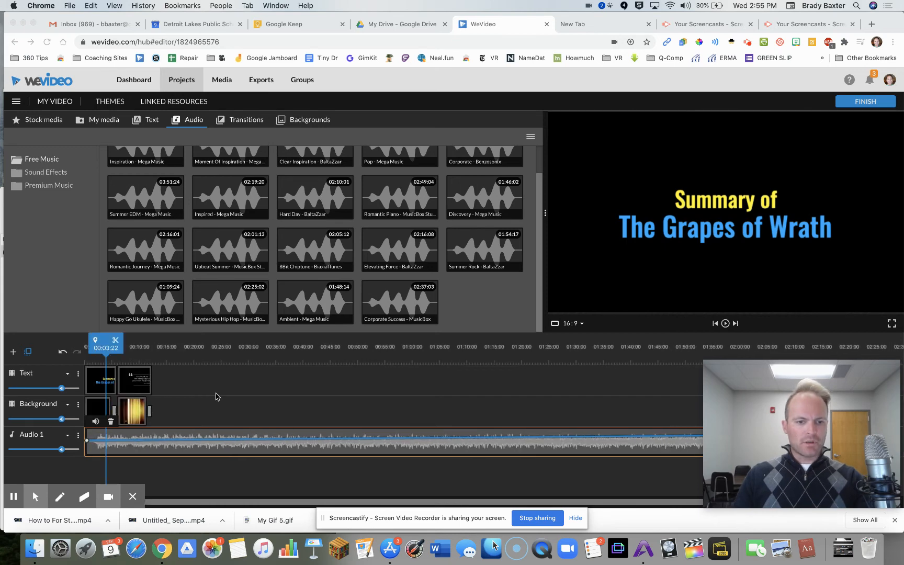
# Play across the change from the summary title to the quote title to check the reduced music volume.
pyautogui.click(106, 350)
pyautogui.press('space')
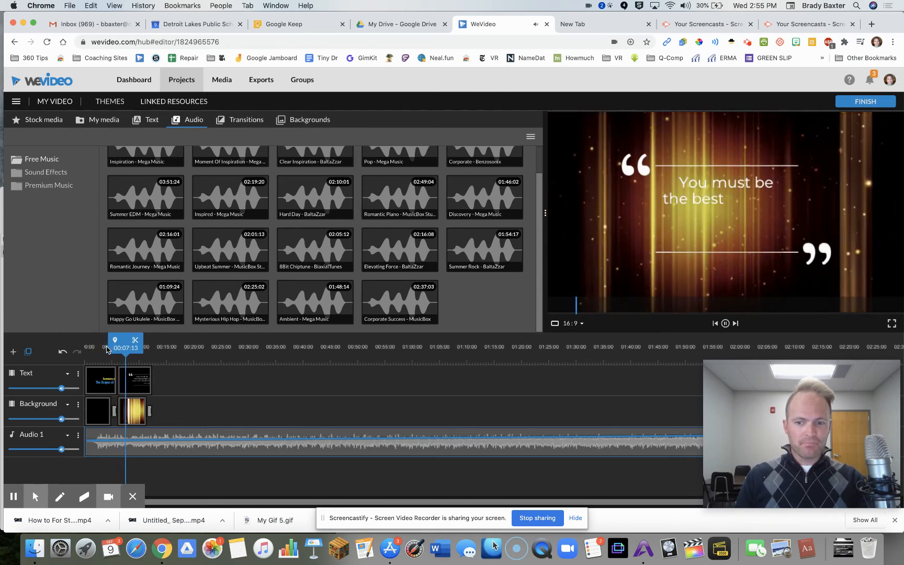
pyautogui.press('space')
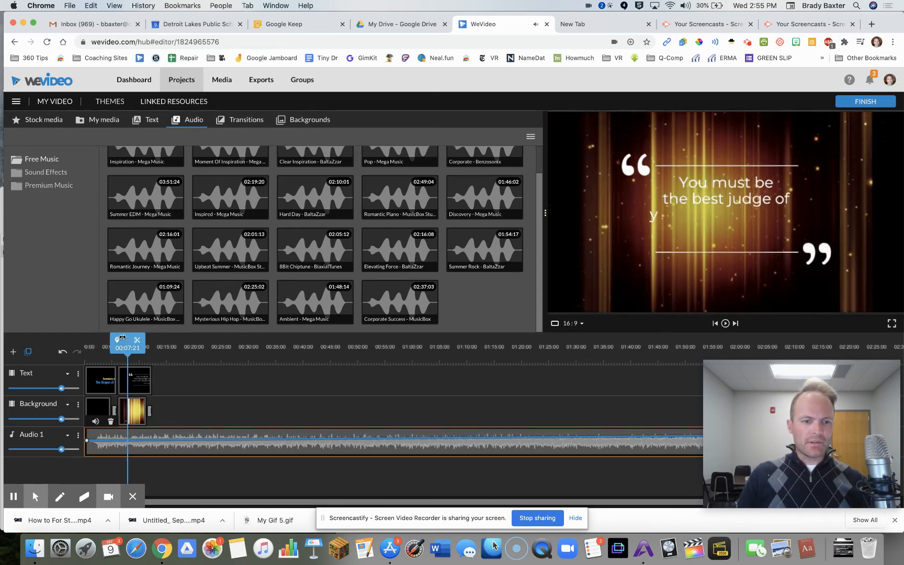
# Split off and delete the music beyond the end of the quote title, and play the project from the beginning.
pyautogui.moveTo(122, 337); pyautogui.dragTo(147, 336)
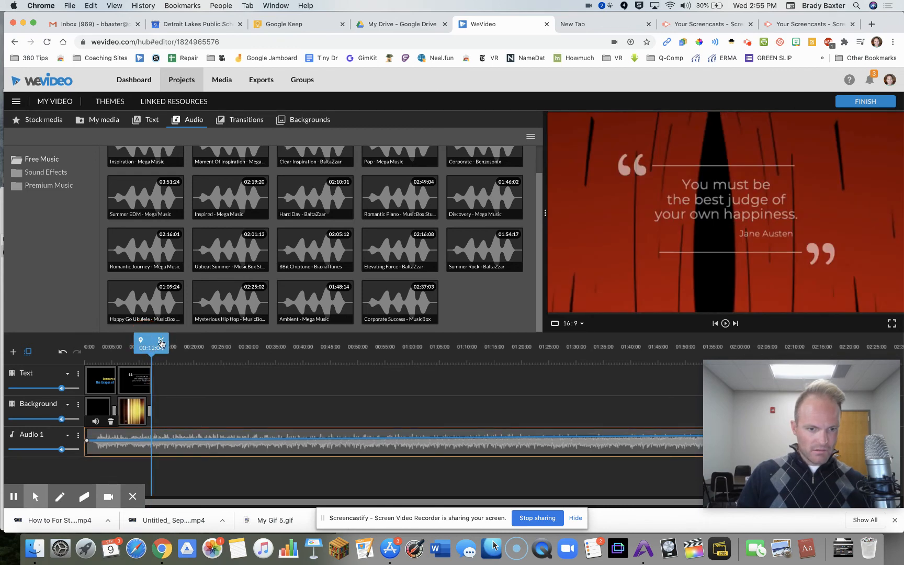
pyautogui.click(160, 343)
pyautogui.click(185, 433)
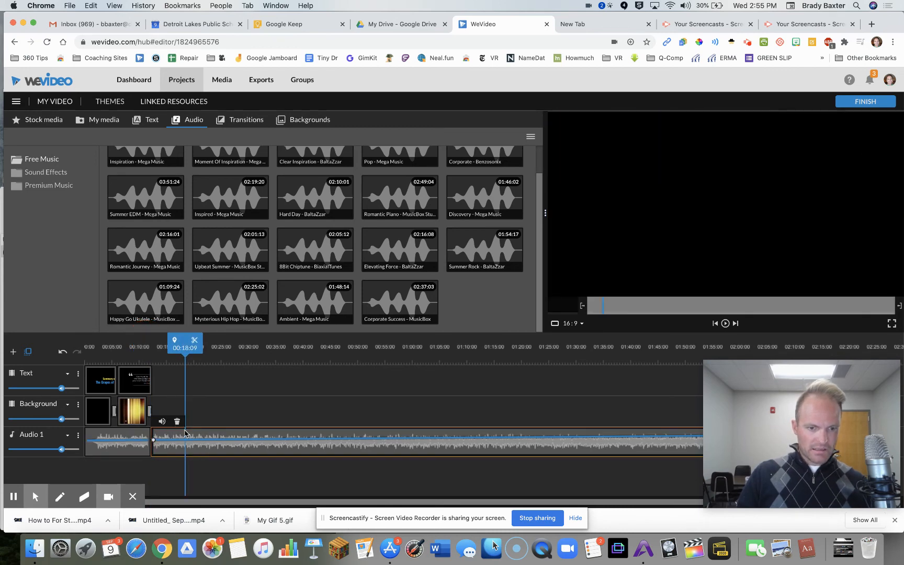
pyautogui.press('Delete')
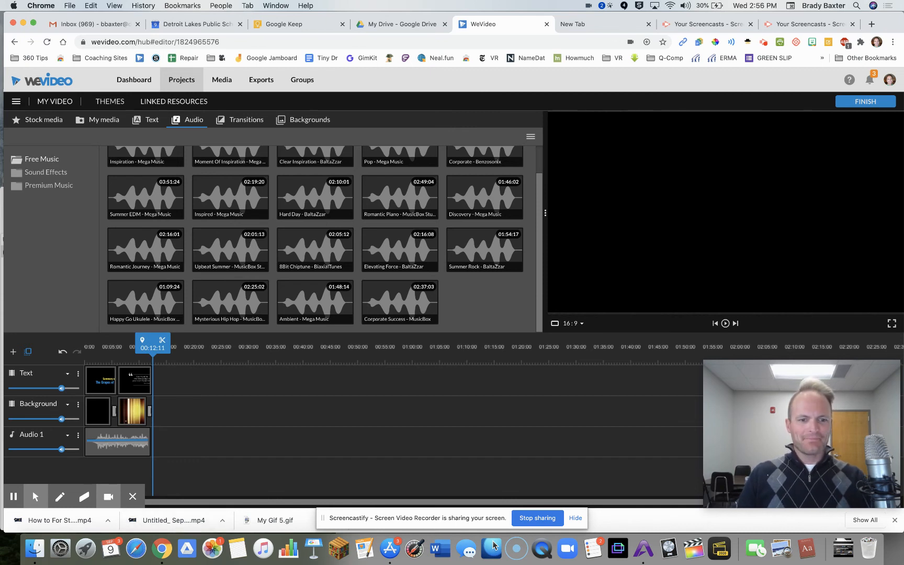
pyautogui.moveTo(151, 344); pyautogui.dragTo(80, 357)
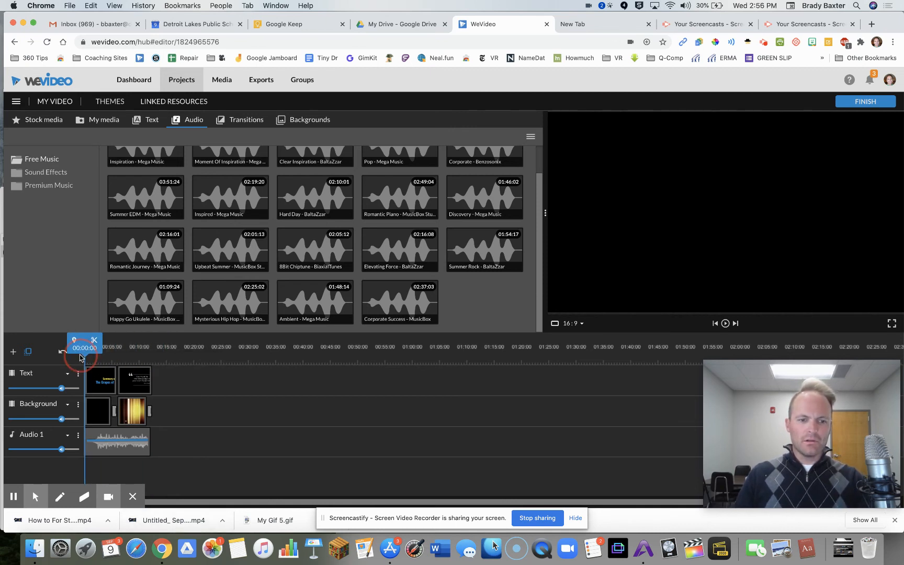
pyautogui.press('space')
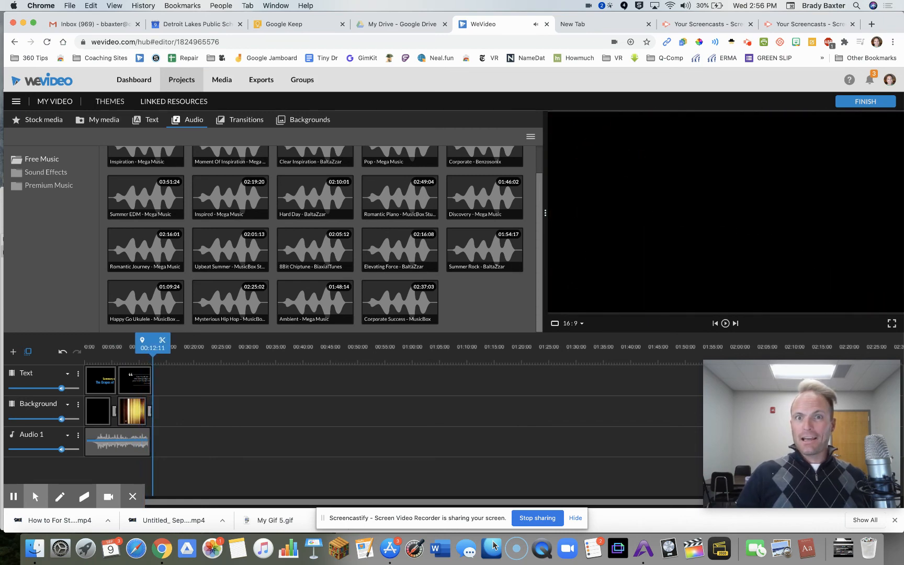
# Add a volume point near the end of the music, fade the clip out to its end, and preview the fade.
pyautogui.click(143, 442)
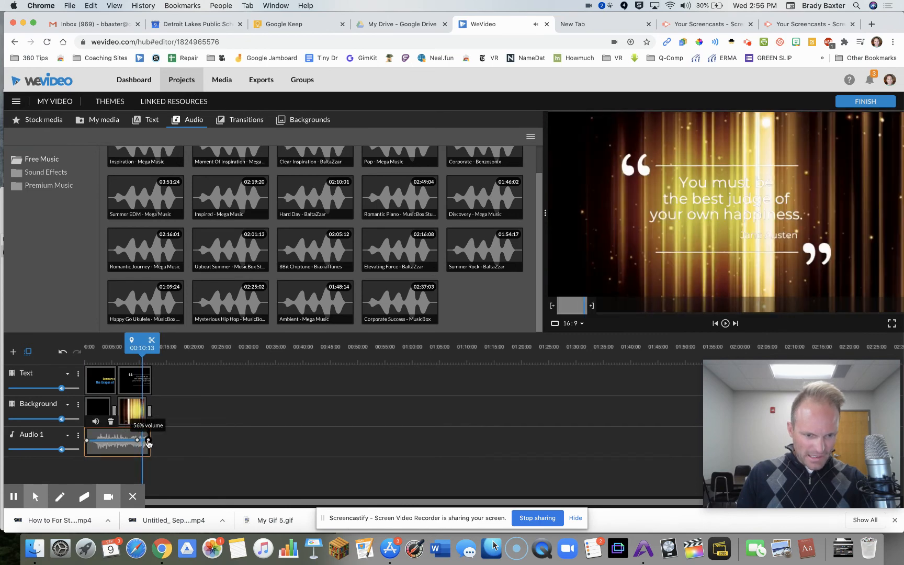
pyautogui.moveTo(149, 441); pyautogui.dragTo(148, 454)
pyautogui.moveTo(141, 349); pyautogui.dragTo(127, 352)
pyautogui.press('space')
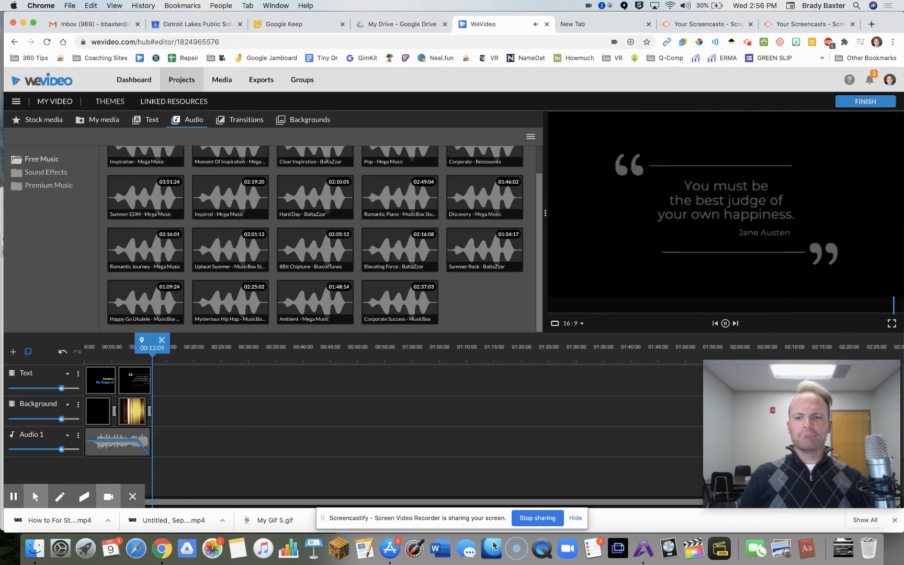
pyautogui.press('space')
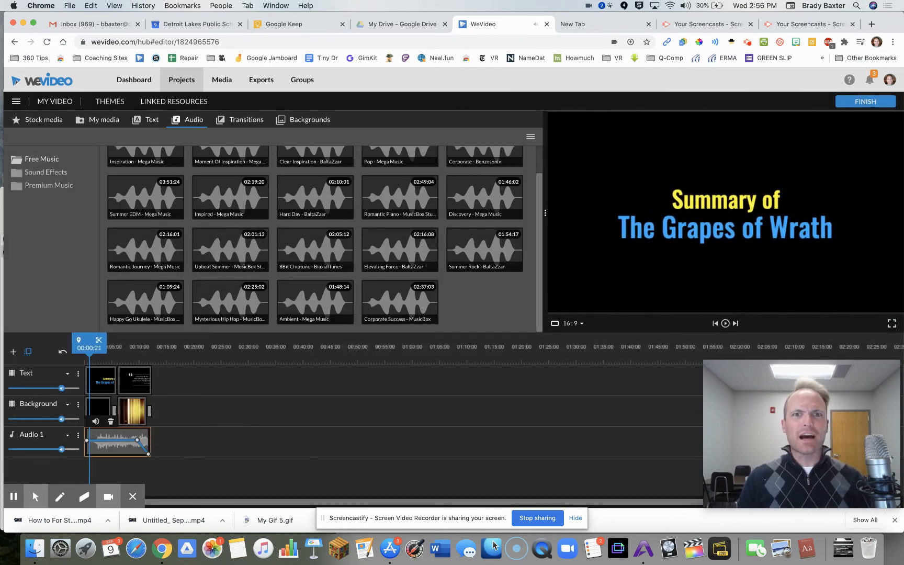
# Browse the motion titles and preview the Bouncy stack - Lower third title.
pyautogui.click(146, 120)
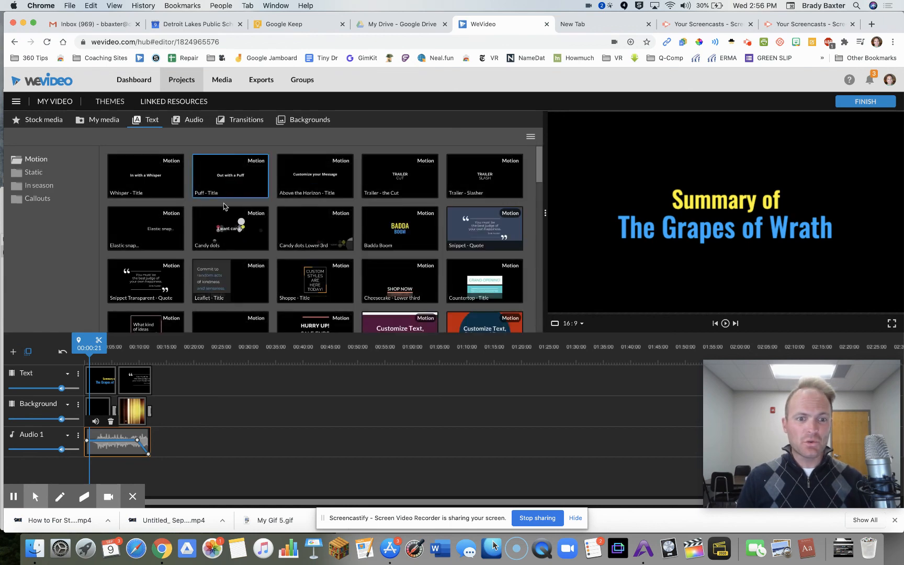
pyautogui.scroll(-5, 227, 207)
pyautogui.click(297, 204)
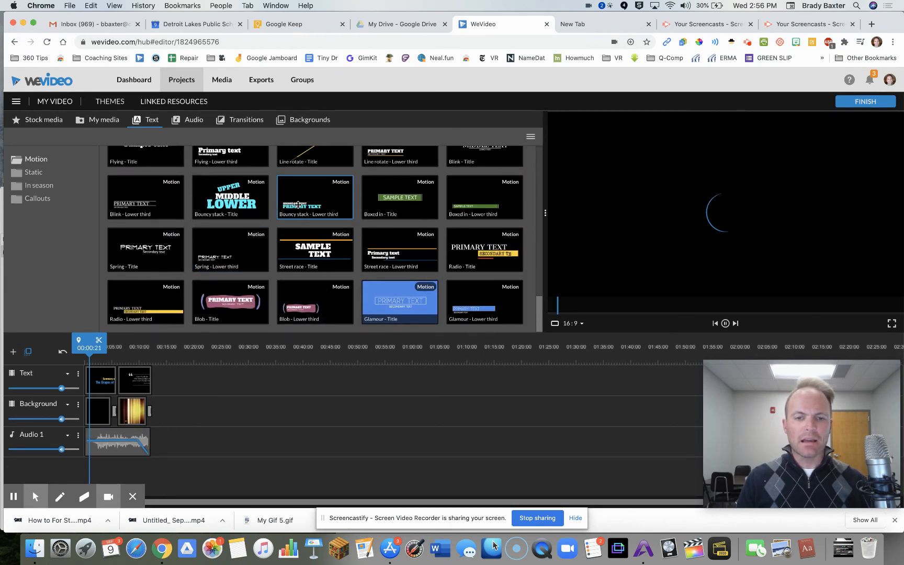